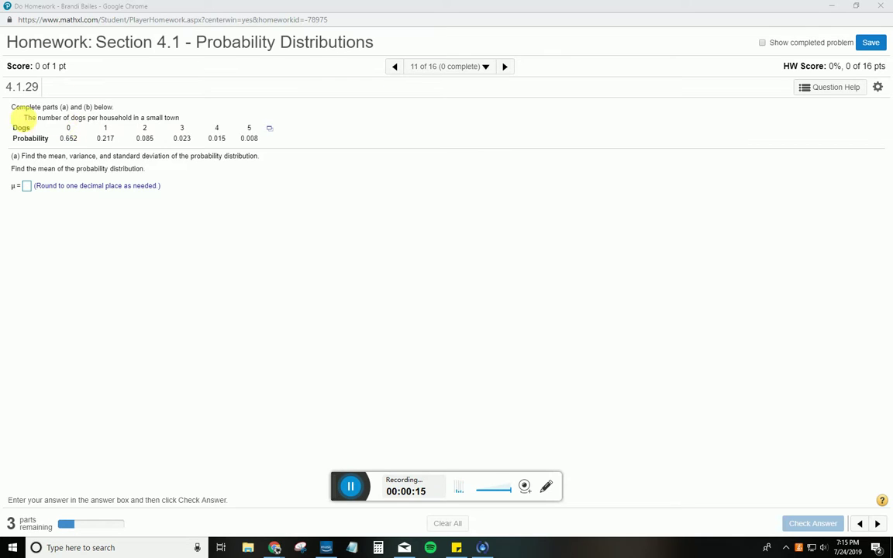
Export the dogs-per-household probability table from the homework question to Excel
click(19, 109)
drag(19, 109, 104, 137)
click(349, 146)
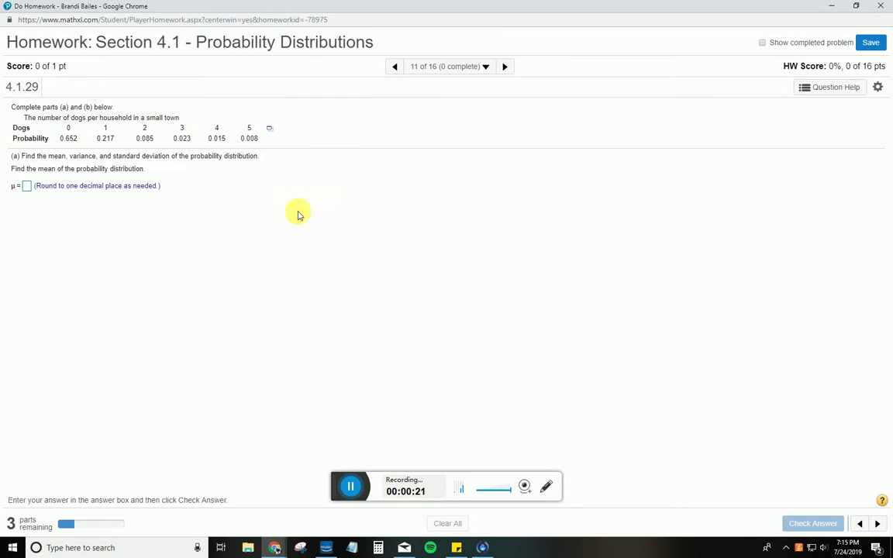
key(ctrl+plus)
key(ctrl+plus)
key(ctrl+plus)
key(ctrl+plus)
key(ctrl+plus)
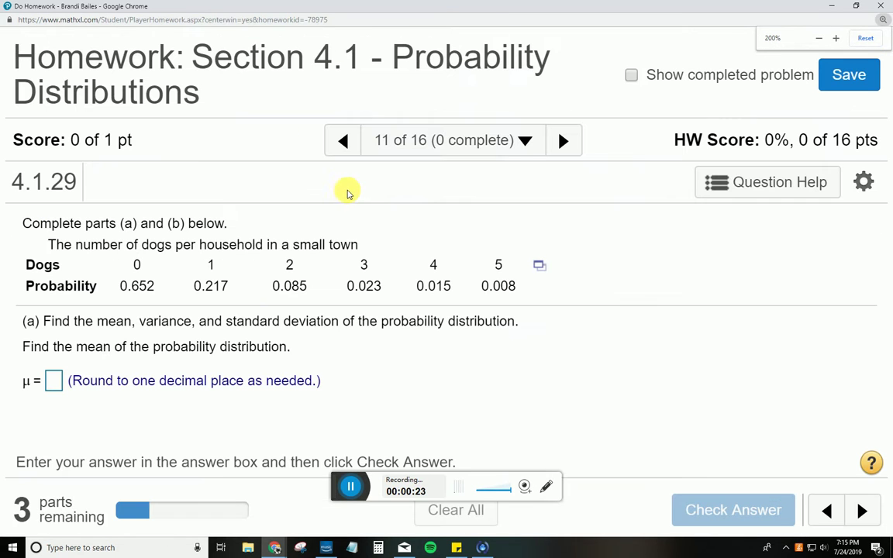
click(542, 267)
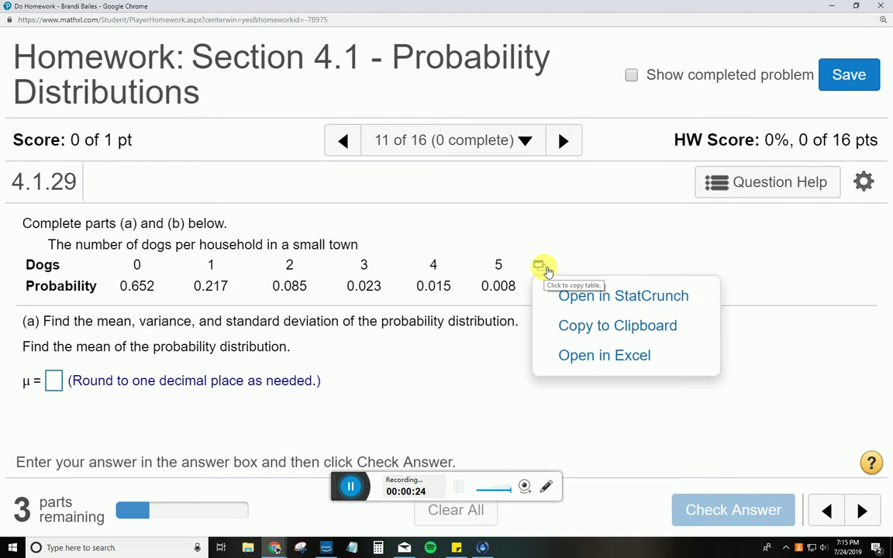
click(573, 361)
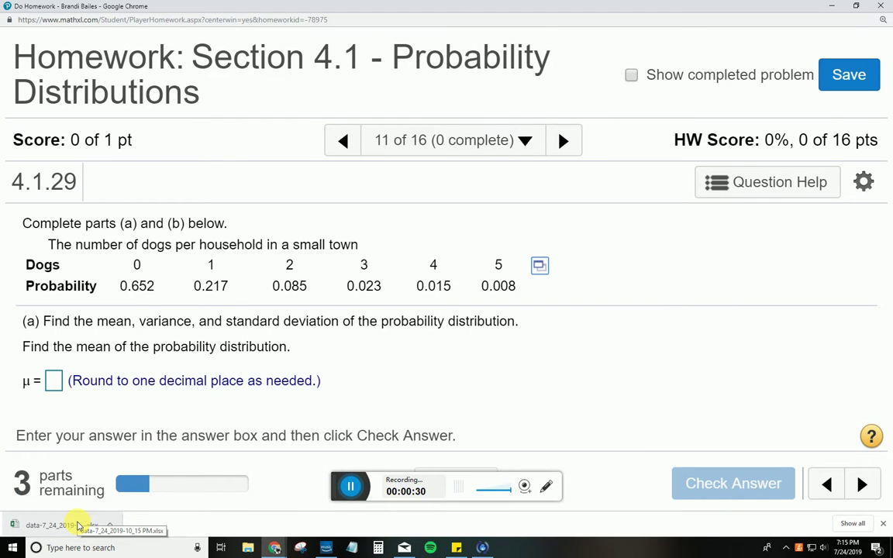
Open the downloaded workbook data-7_24_2019-10_15 PM.xlsx in Excel, maximize it and enable editing
click(77, 526)
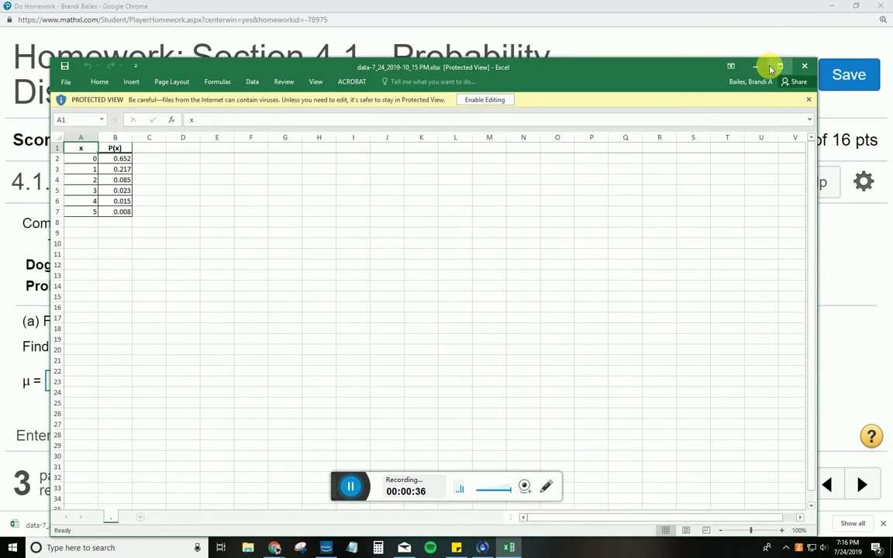
click(779, 66)
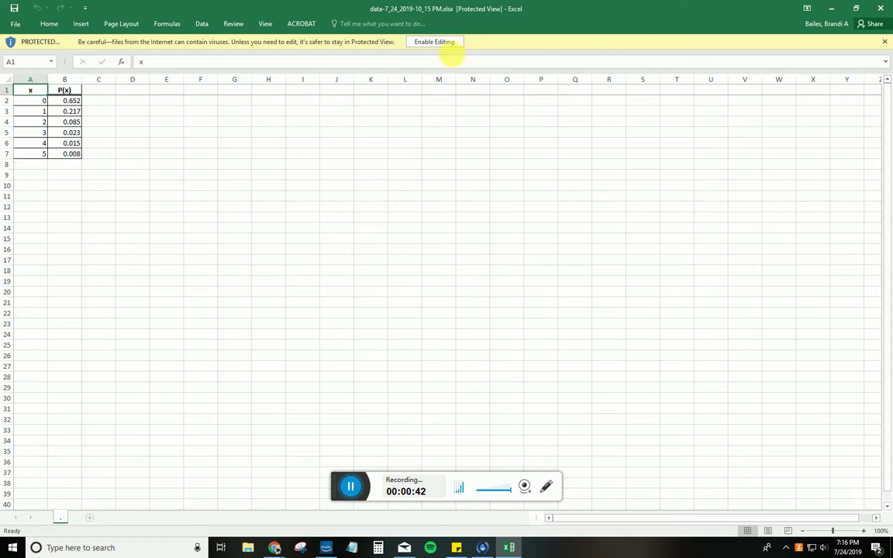
click(447, 42)
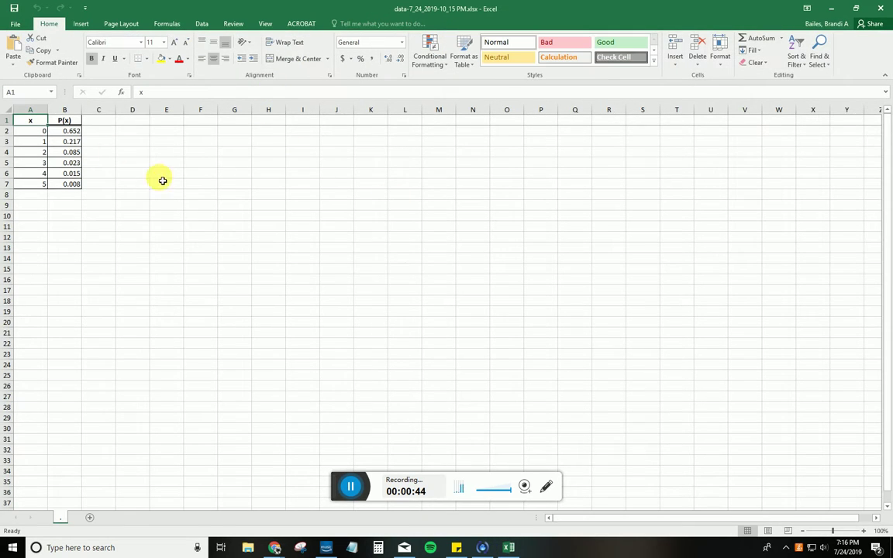
Move the workbook window aside, return to the homework page in Chrome and open the worked example for this question
drag(293, 8, 511, 97)
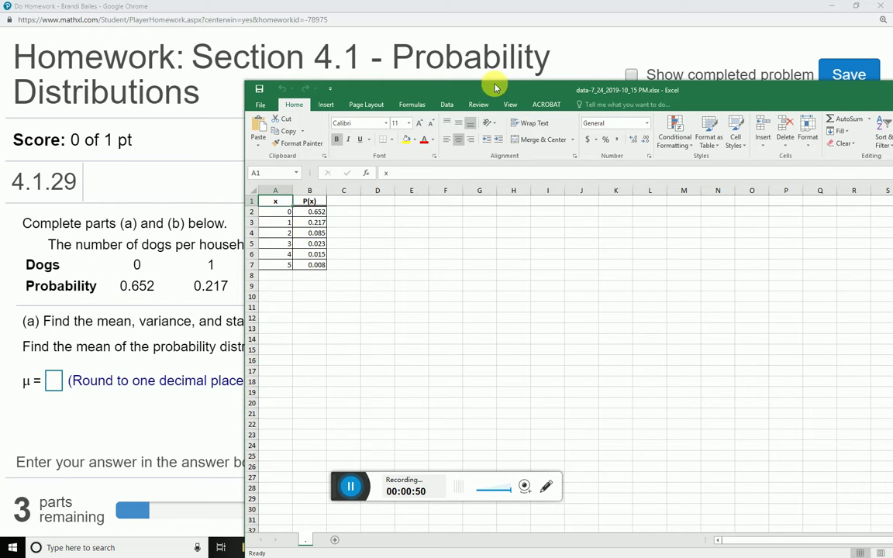
drag(459, 89, 372, 269)
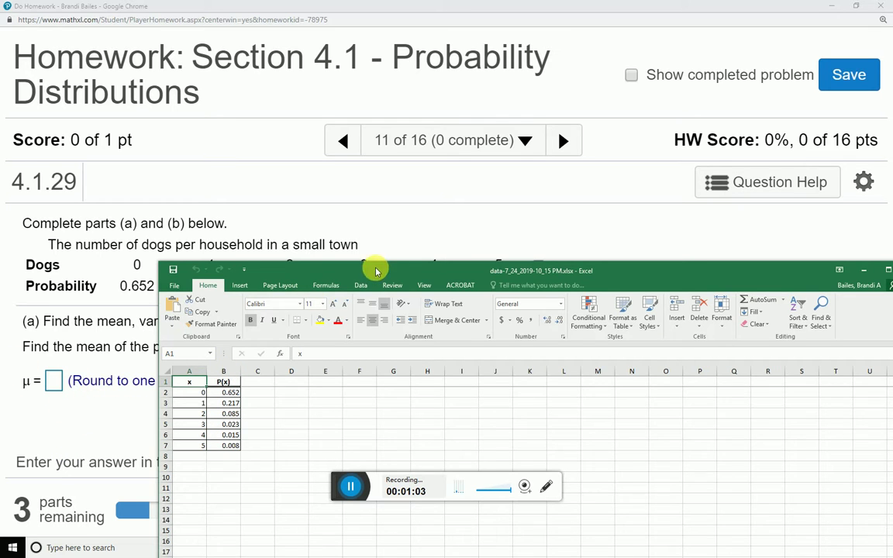
drag(372, 267, 891, 247)
click(622, 187)
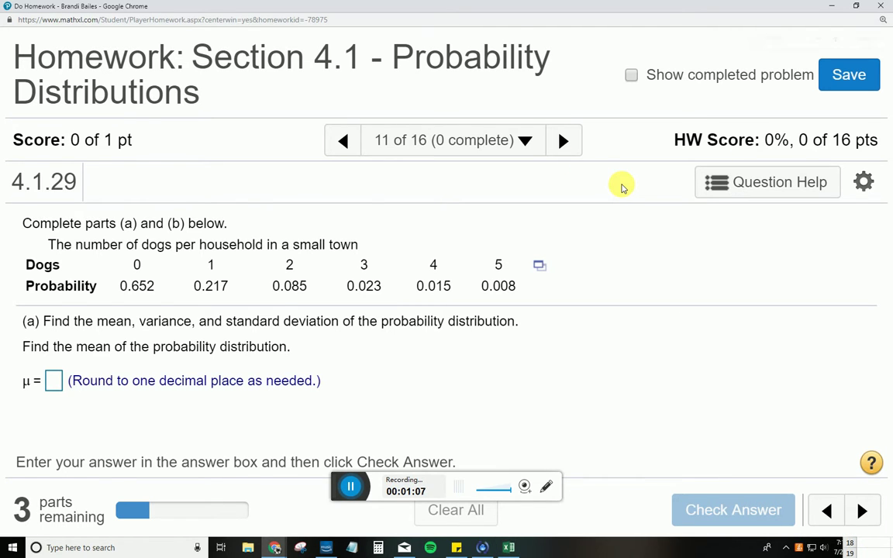
key(ctrl+minus)
key(ctrl+0)
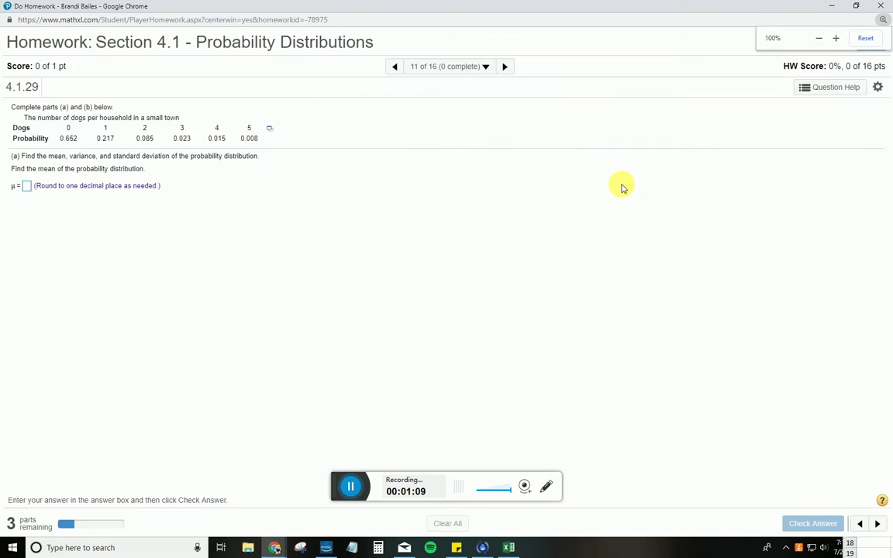
click(810, 89)
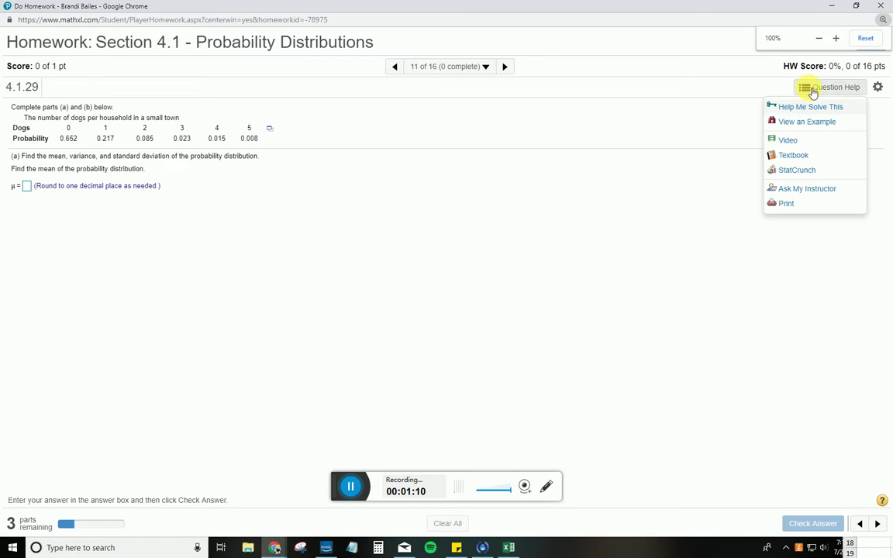
click(821, 123)
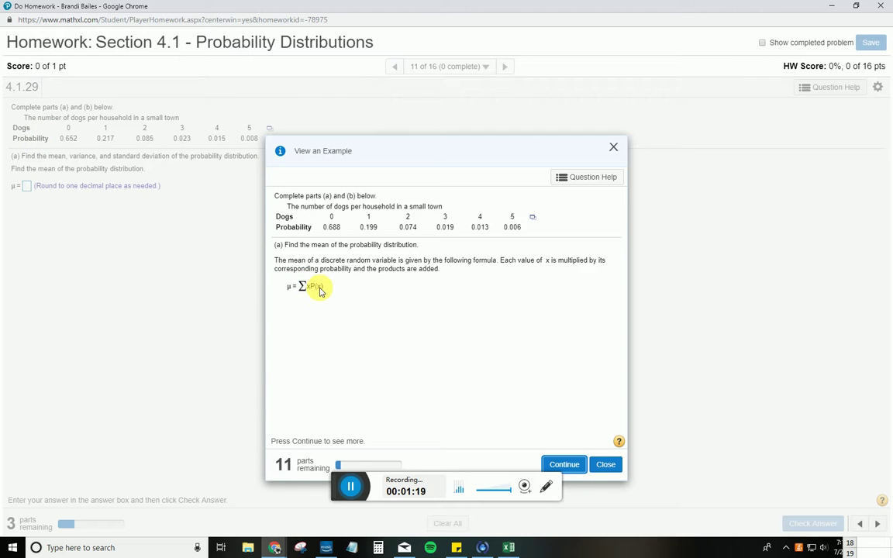
Switch back to the Excel workbook, compare its columns with the example's mean formula and check the sum of the probabilities in B2:B7
key(alt+Tab)
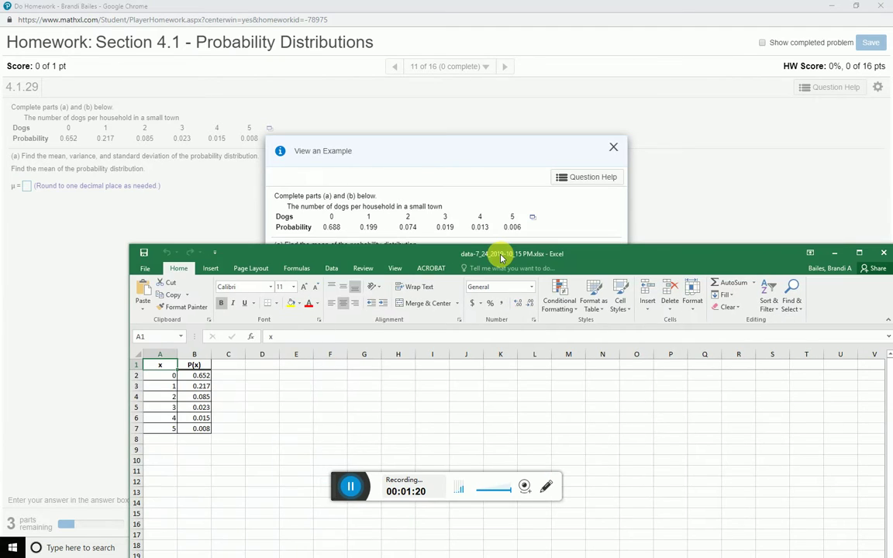
click(199, 365)
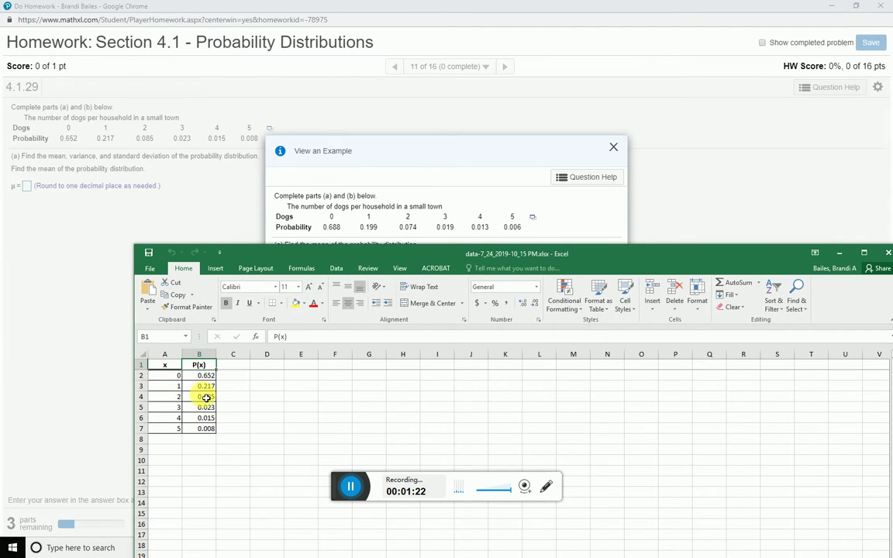
drag(383, 253, 429, 320)
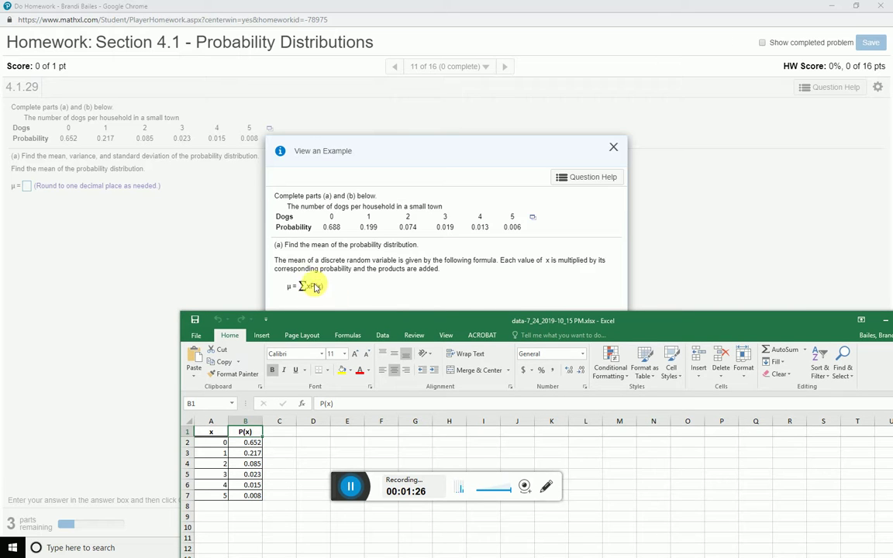
double_click(370, 317)
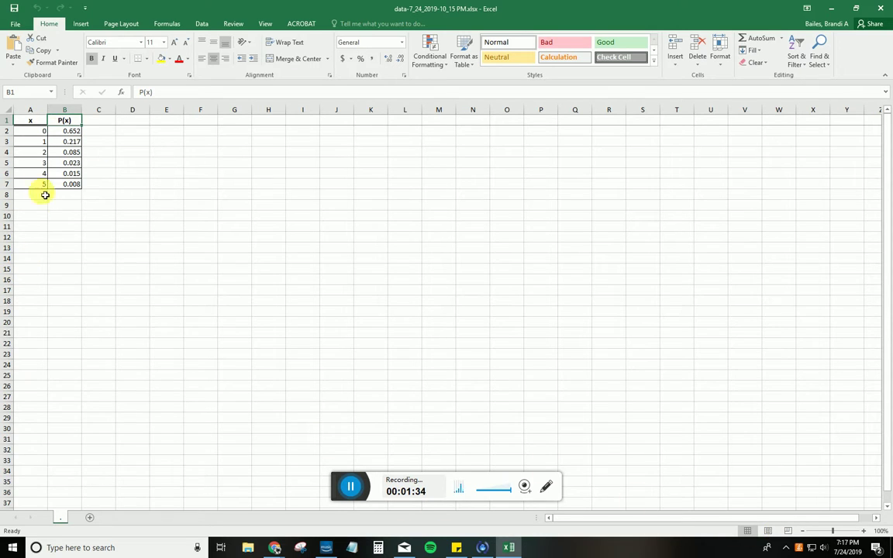
drag(71, 132, 72, 189)
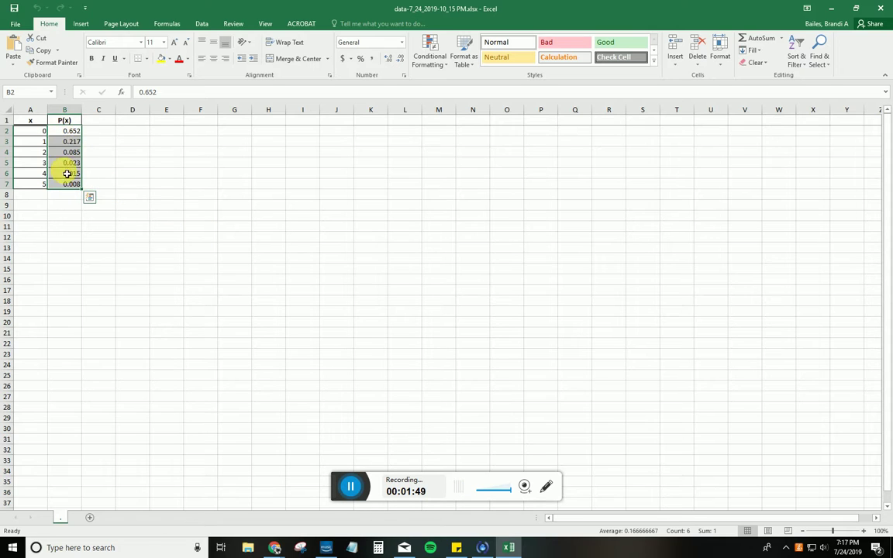
click(61, 142)
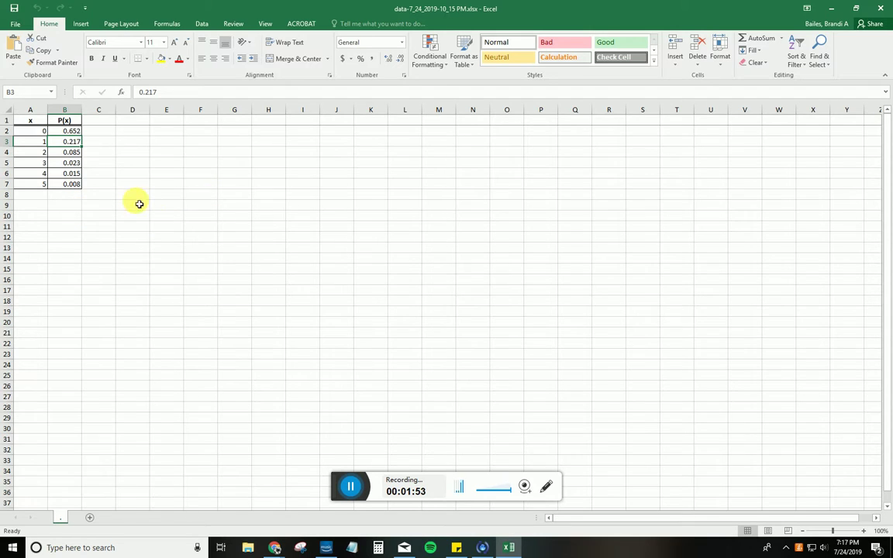
Add an x*P(x) column headed in C1, enter =A2*B2 in C2 and fill the formula through C7
click(100, 120)
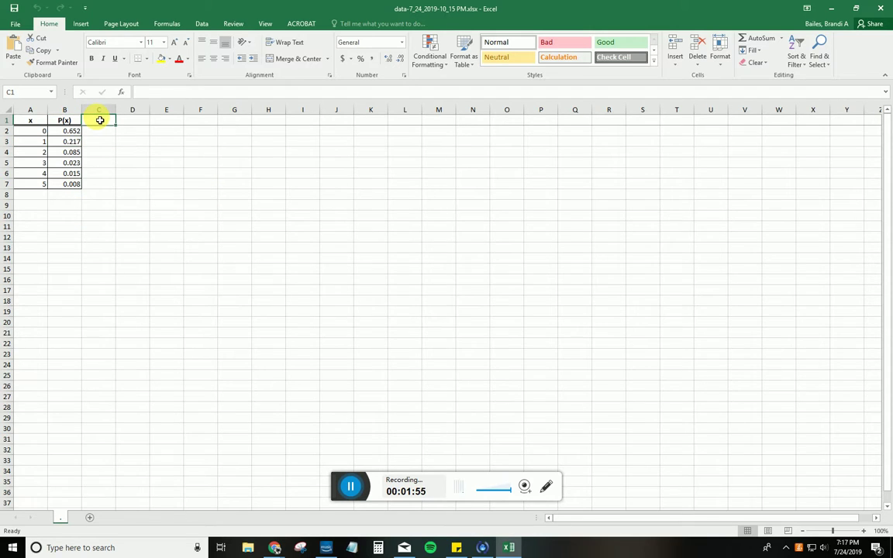
text(x*P(x)
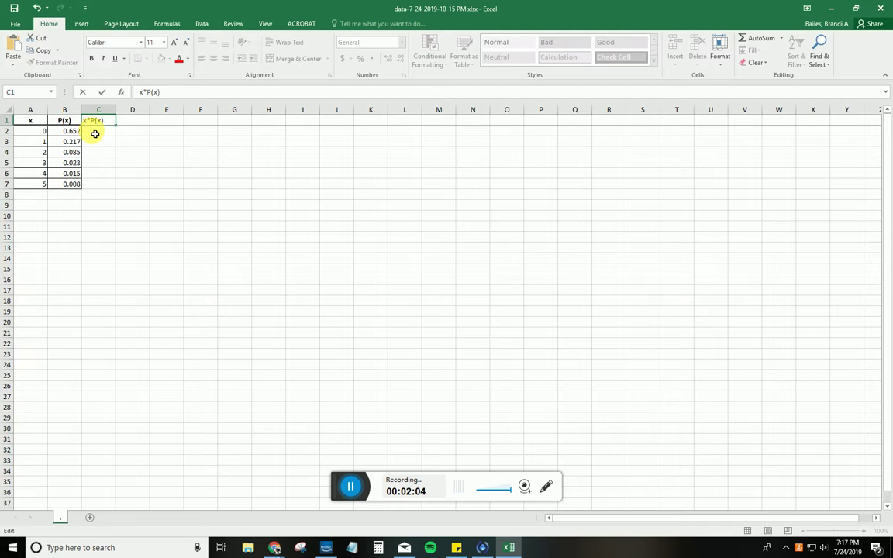
click(96, 136)
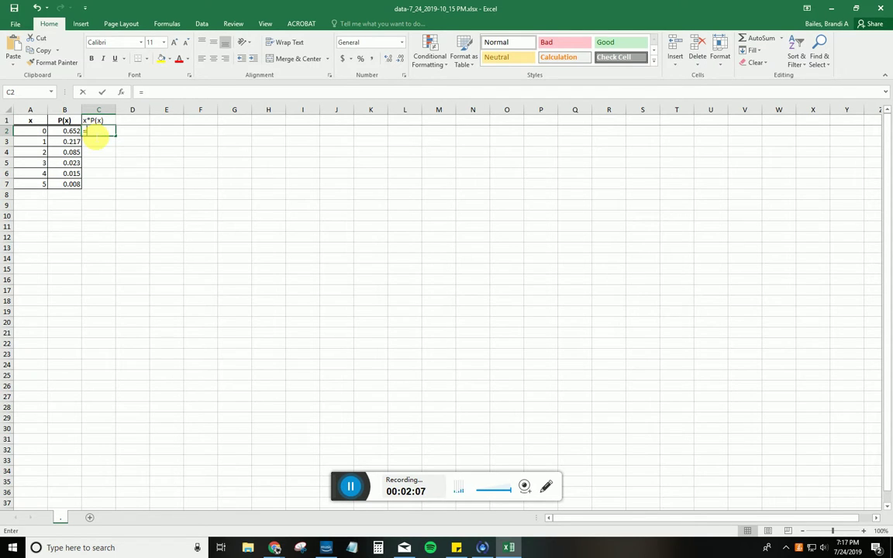
text(=)
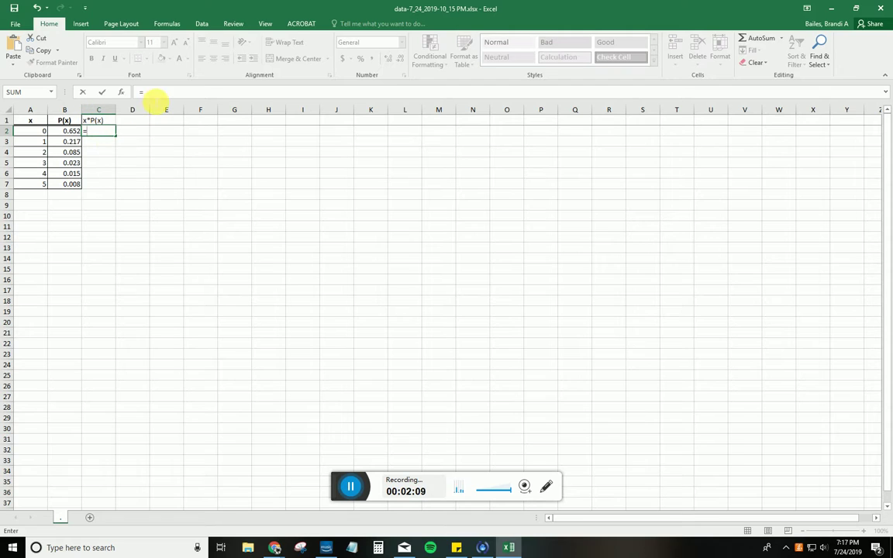
click(44, 136)
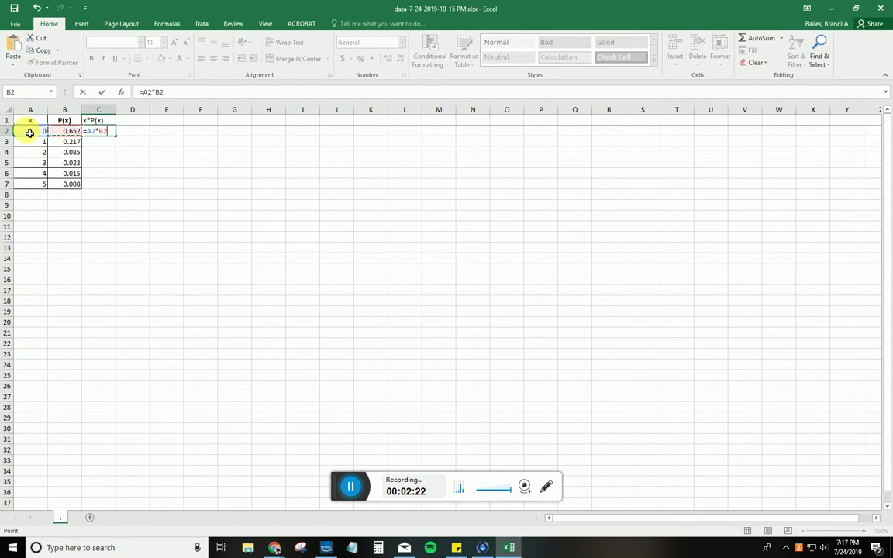
key(Return)
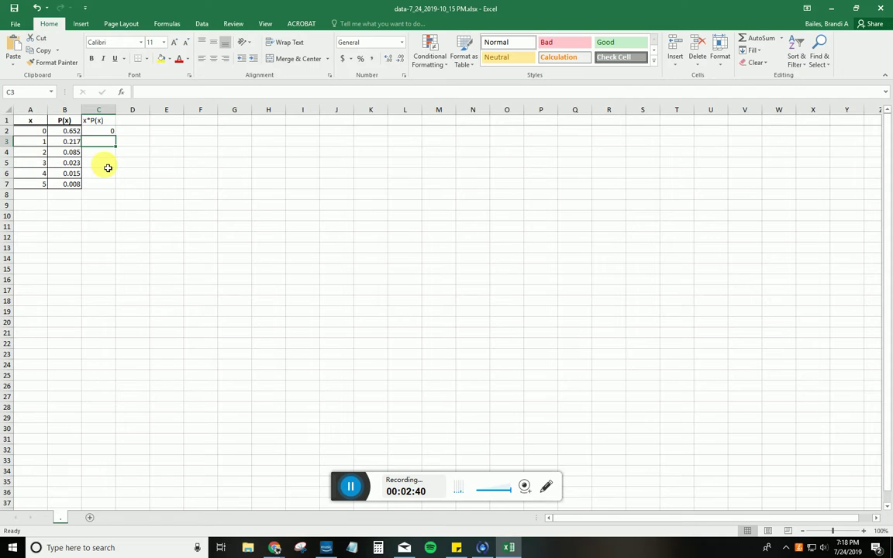
click(101, 132)
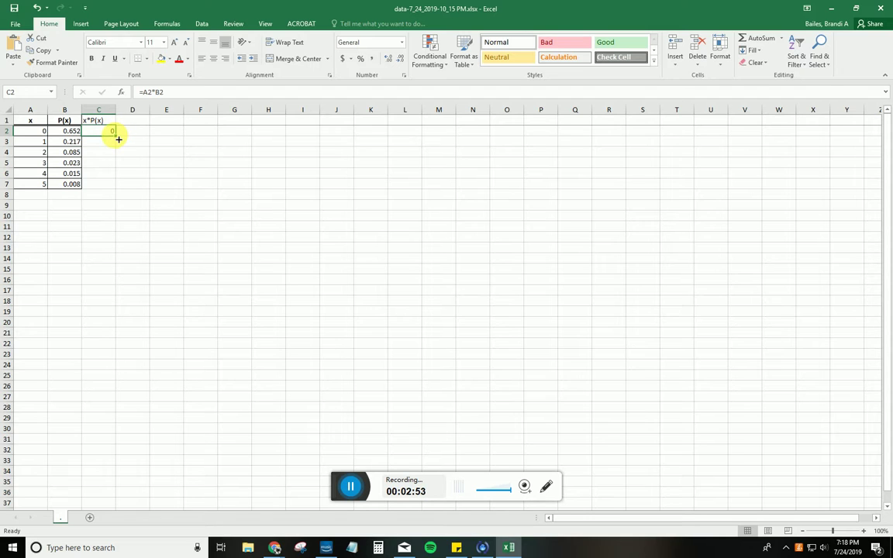
drag(118, 137, 119, 196)
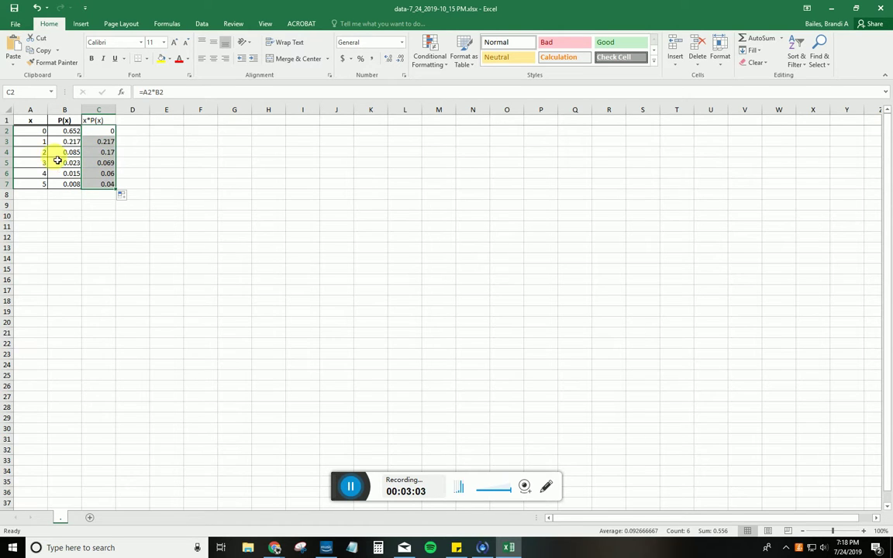
Move the workbook window to review the example's mean formula and read the sum of the x*P(x) values in C2:C7
drag(241, 7, 778, 68)
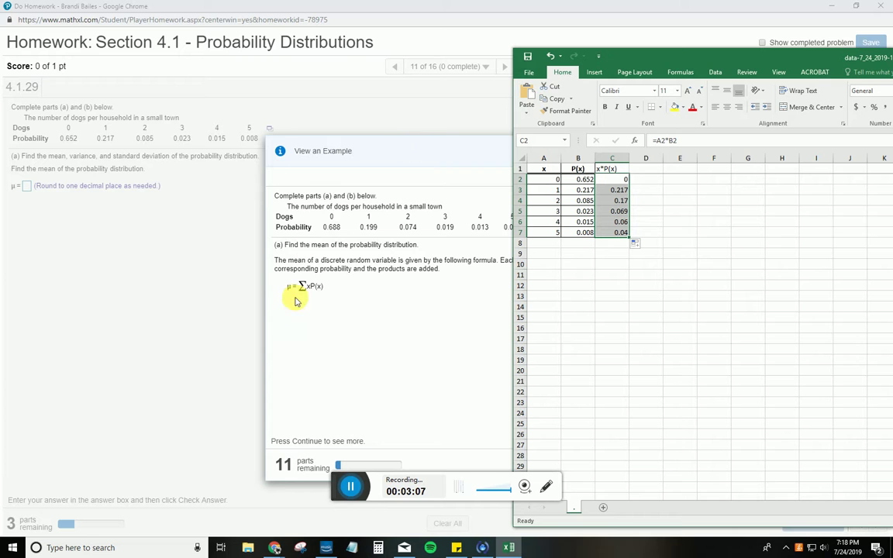
drag(621, 62, 120, 60)
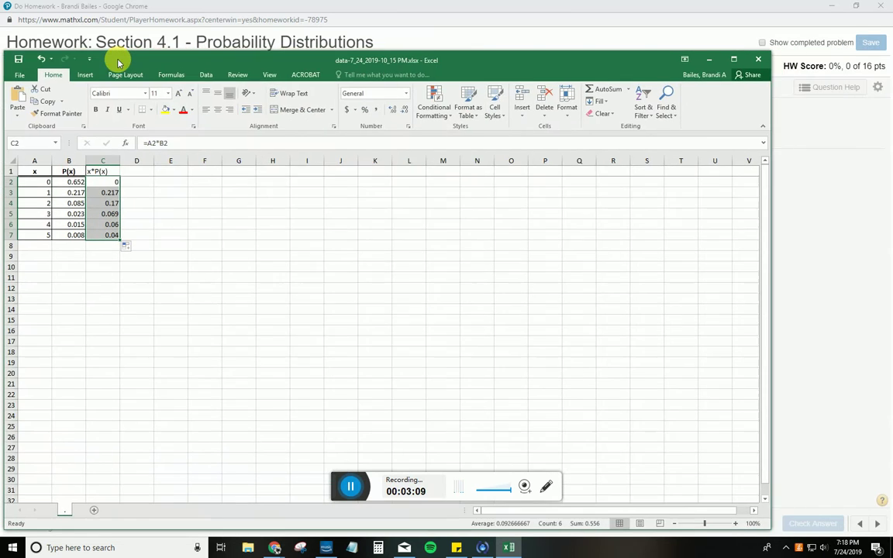
double_click(120, 60)
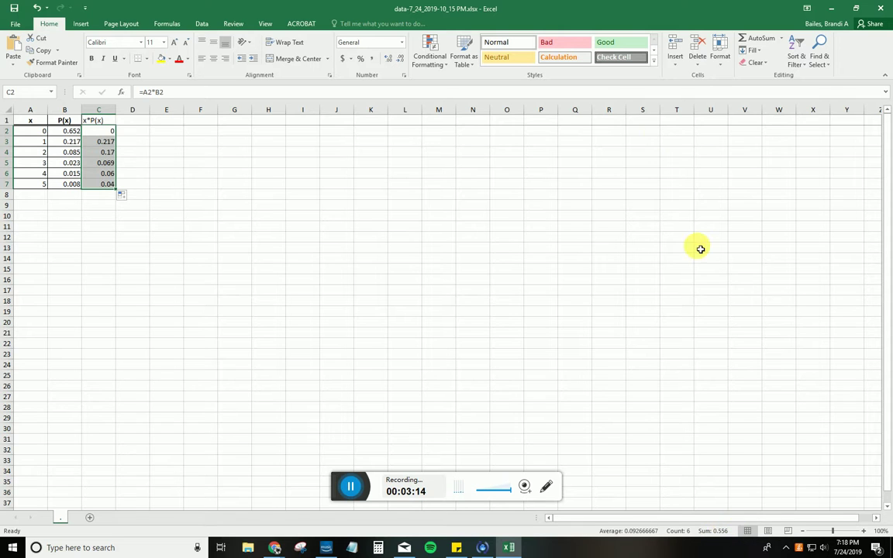
drag(612, 15, 778, 84)
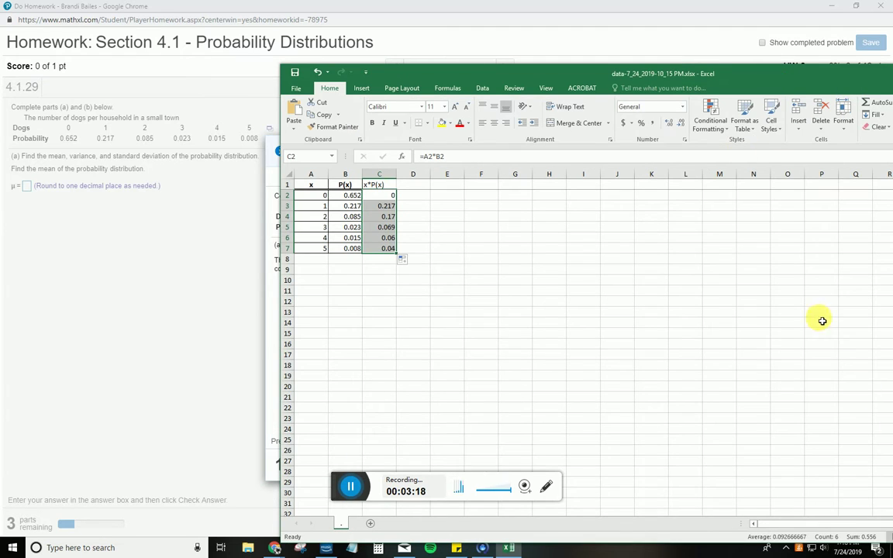
drag(697, 75, 533, 34)
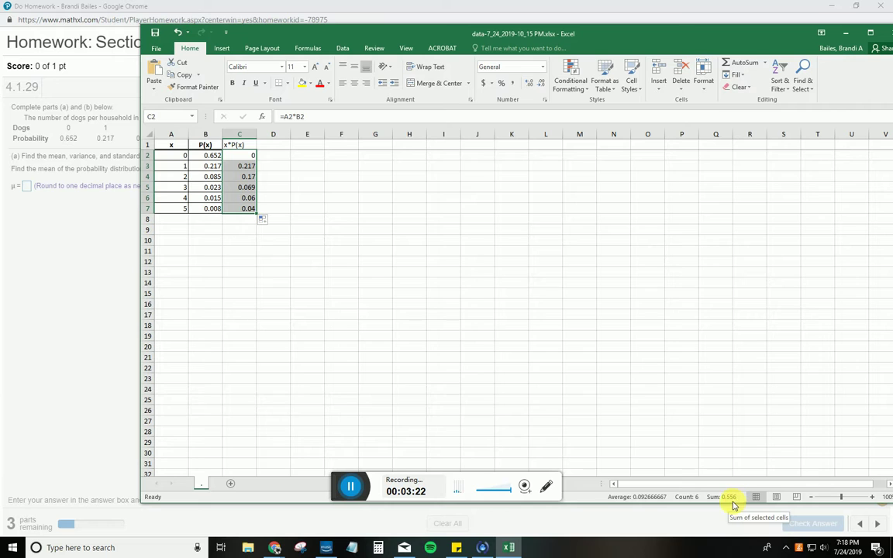
Return to the homework page in Chrome, close the worked example and submit .6 as the mean of the distribution
click(92, 200)
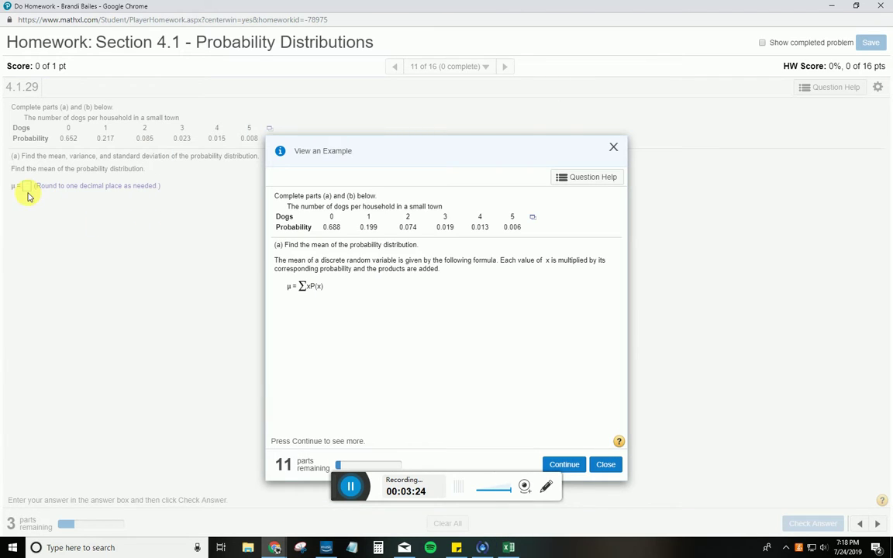
click(604, 465)
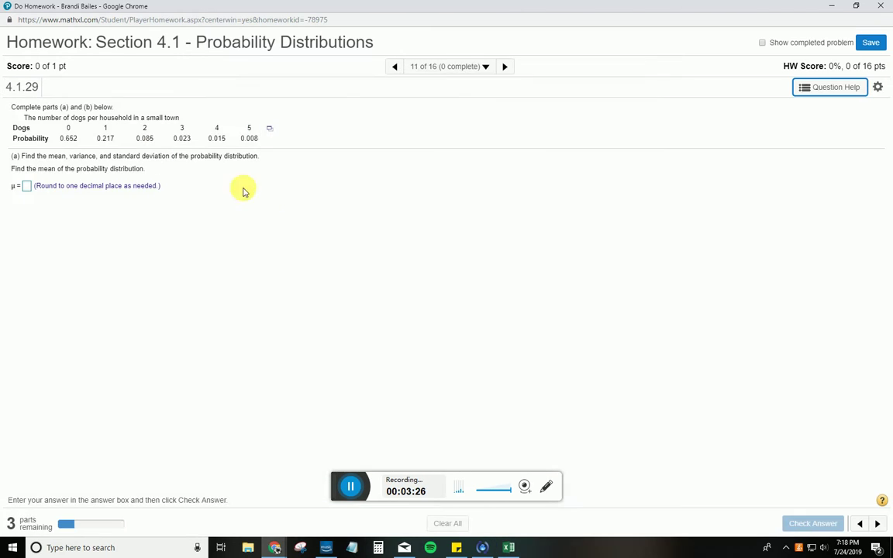
click(28, 186)
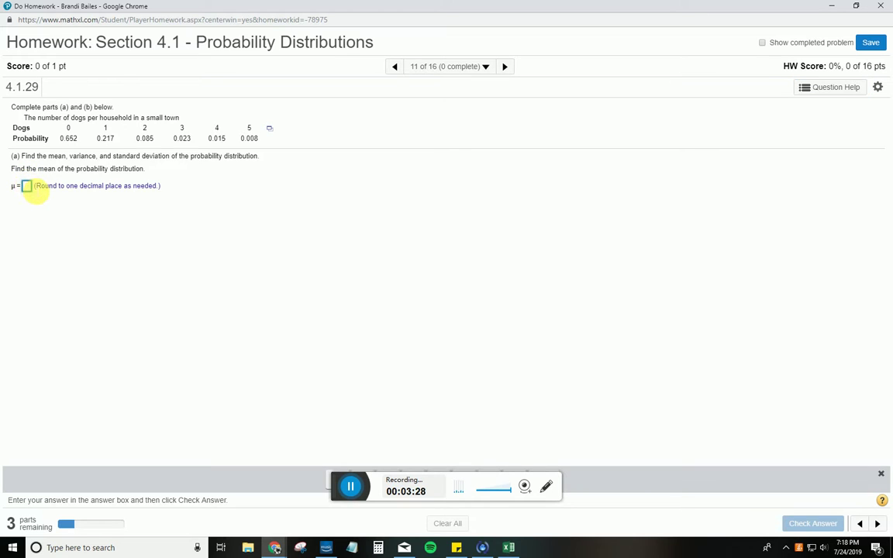
text(0)
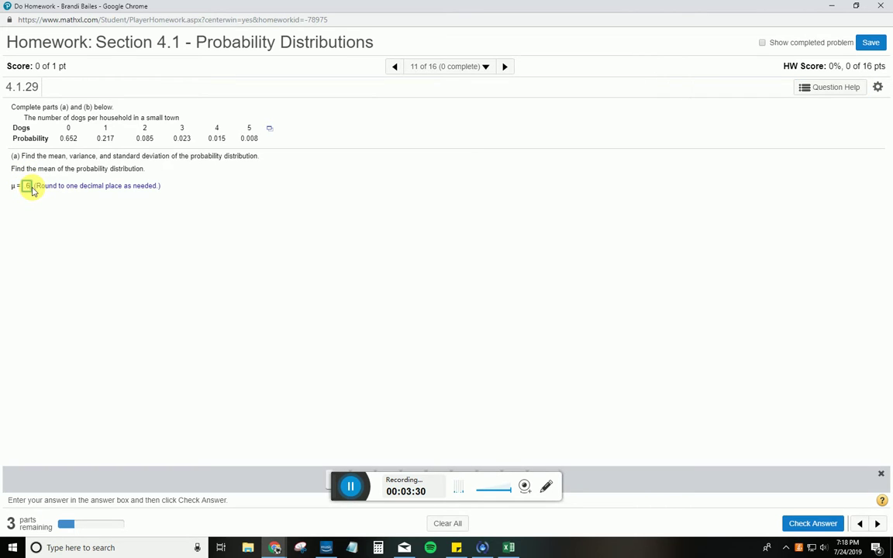
key(Return)
click(447, 325)
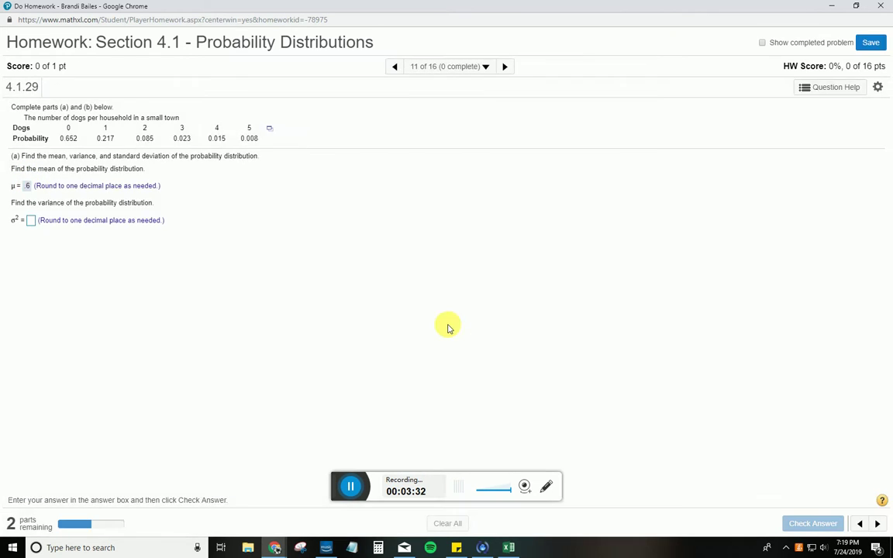
Reopen the worked example for this question and advance through its mean solution to the variance formula
click(842, 89)
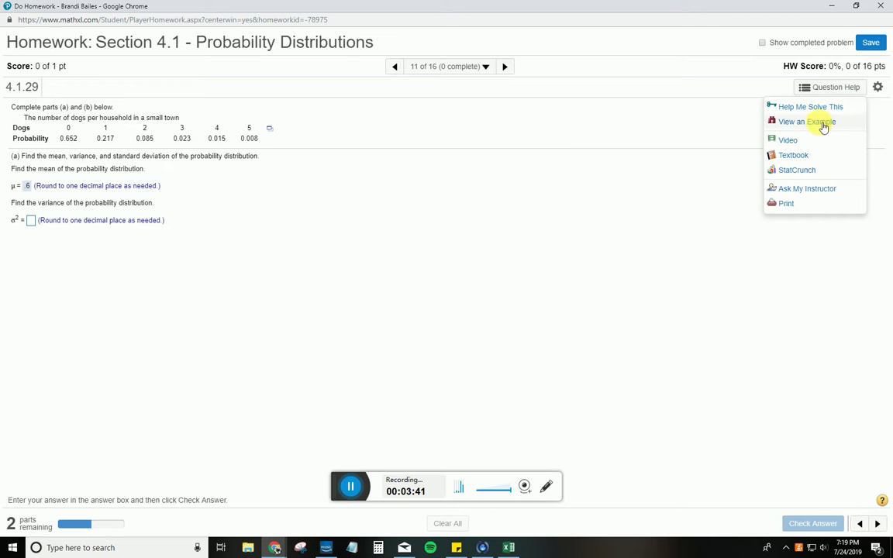
click(819, 122)
click(568, 465)
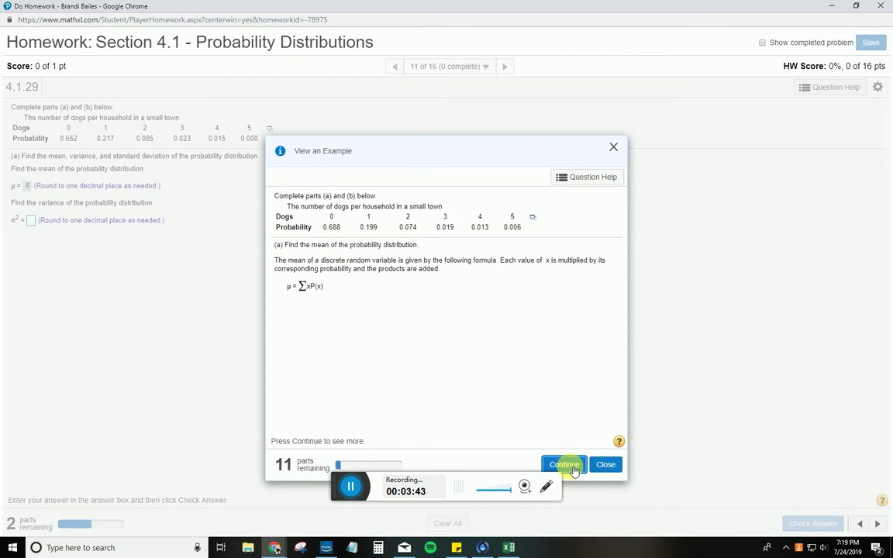
click(569, 467)
click(572, 468)
click(573, 468)
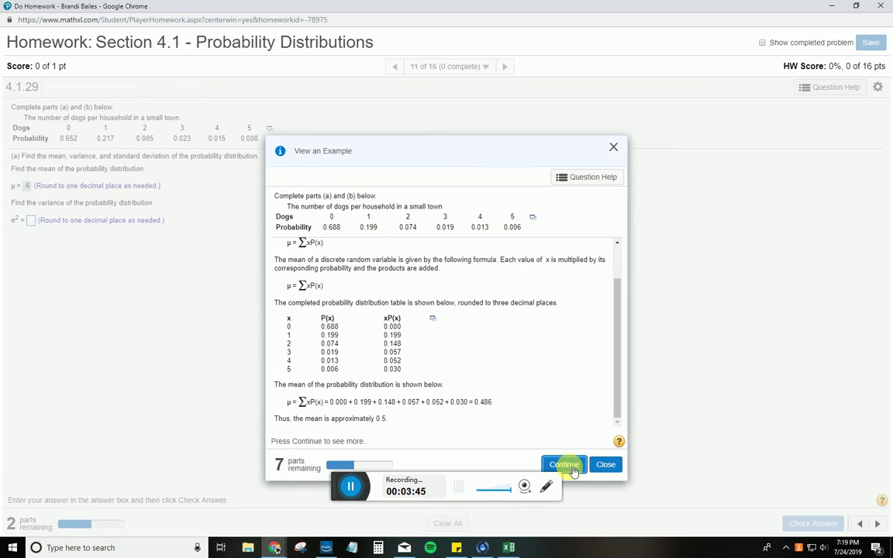
click(579, 467)
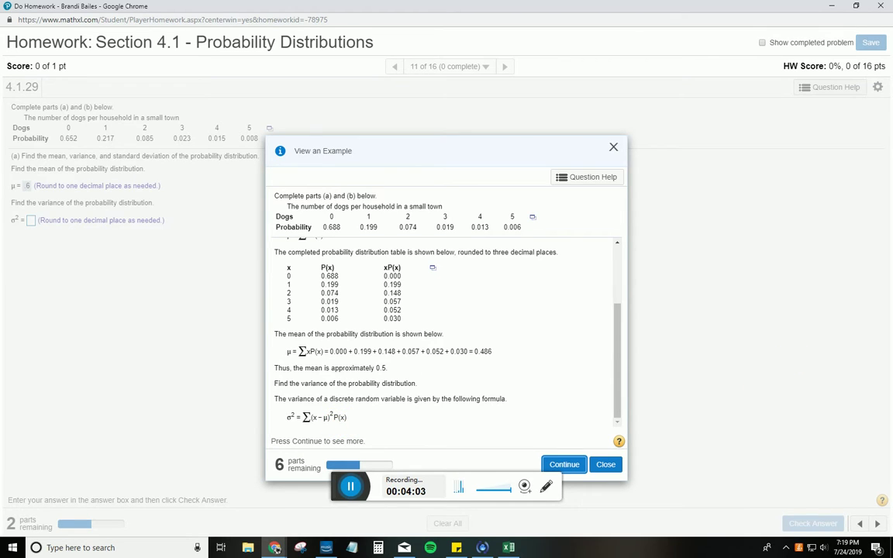
Switch back to the Excel workbook and total the x*P(x) values in C8 with =SUM(C2:C7)
key(alt+Tab)
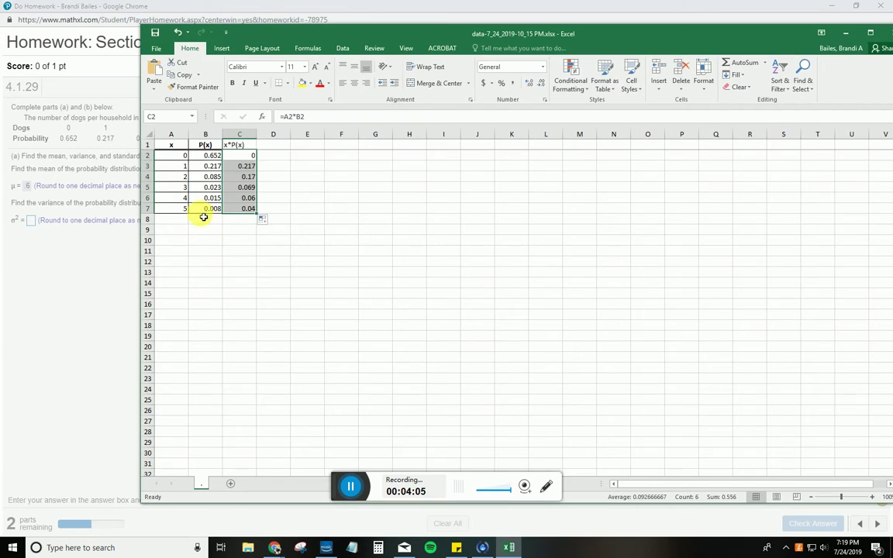
text(=)
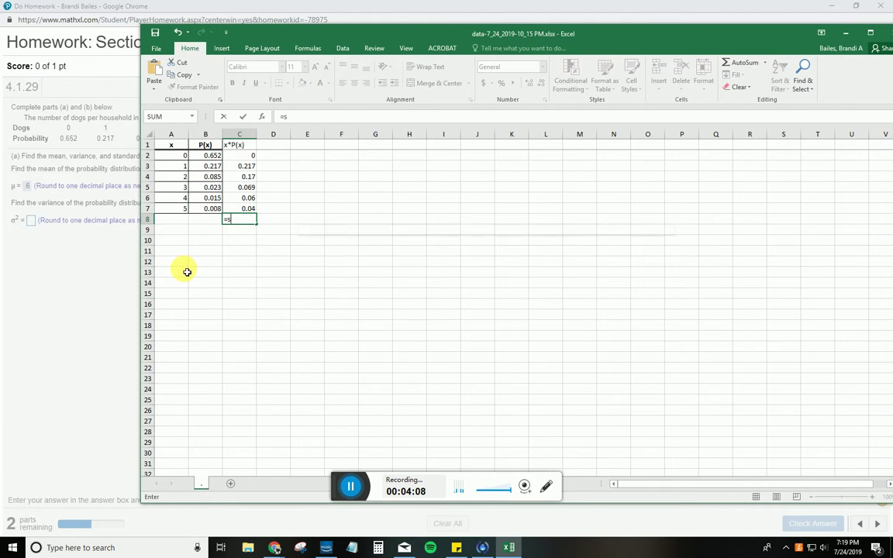
text(sum()
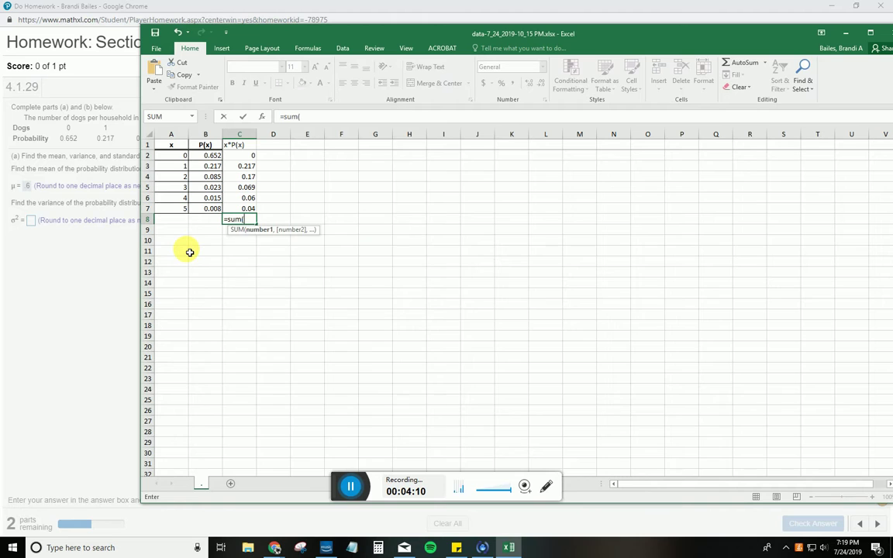
drag(240, 161, 235, 206)
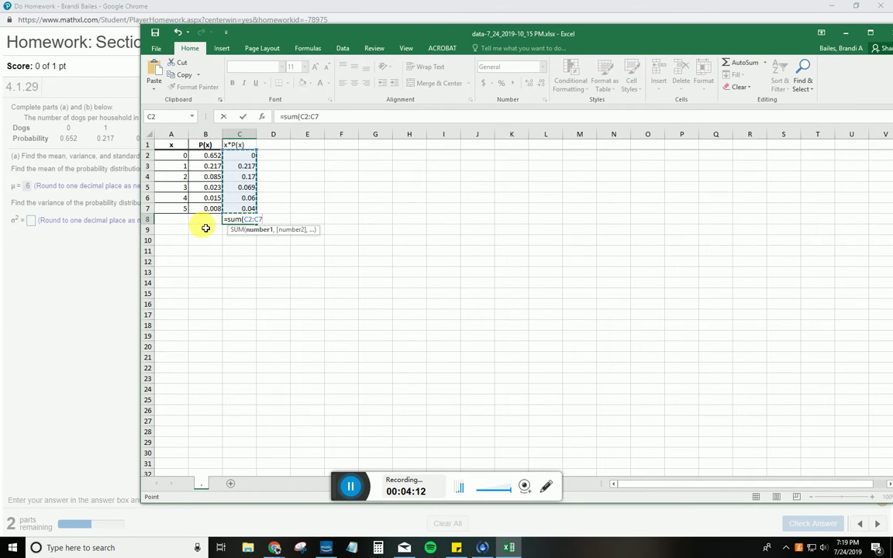
key(Return)
click(239, 220)
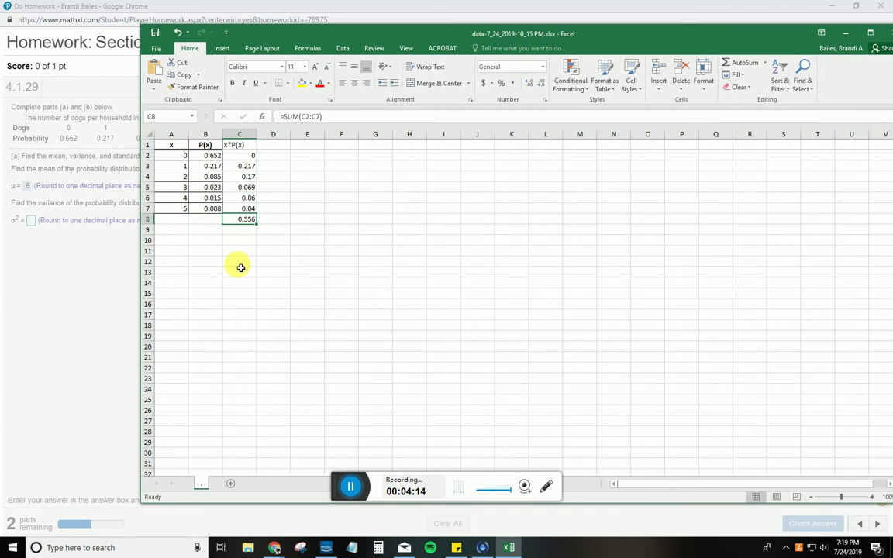
Start a formula in D2 that subtracts the mean in C8 from the x value in A2
click(273, 155)
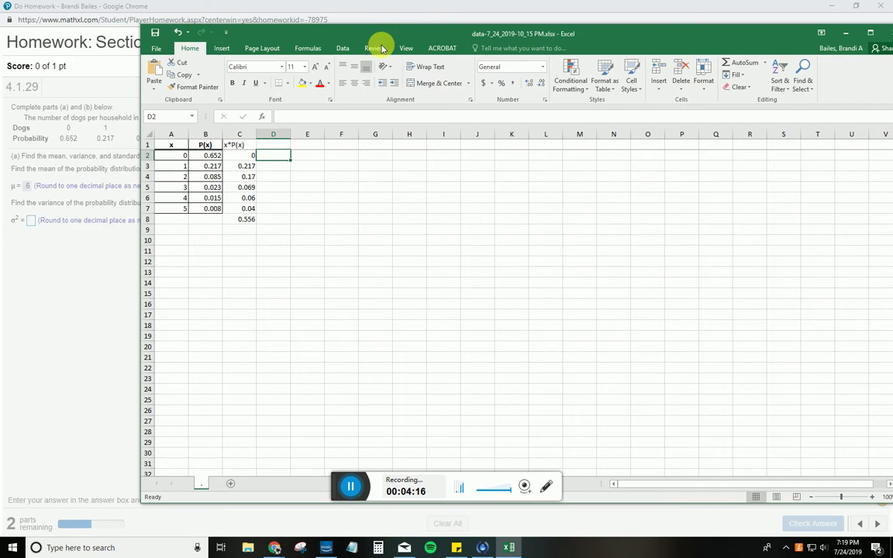
drag(345, 34, 612, 116)
drag(864, 169, 339, 49)
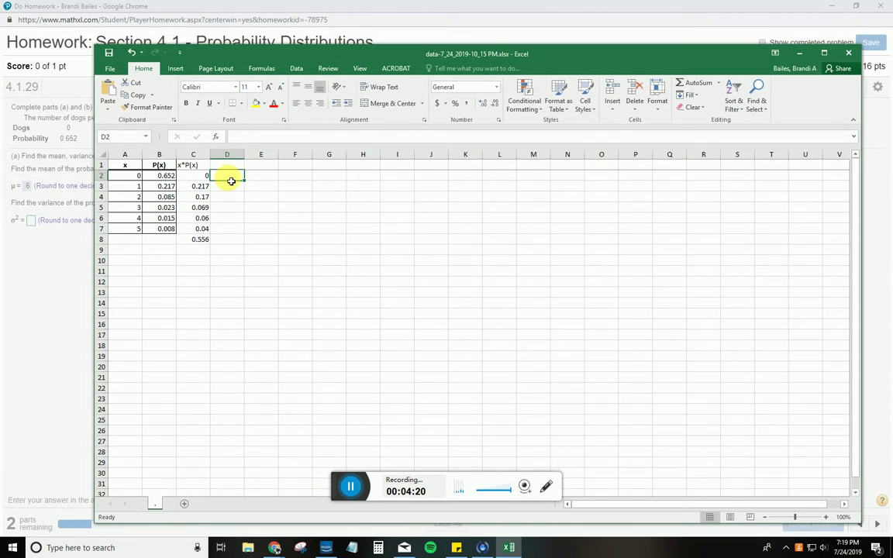
text(=)
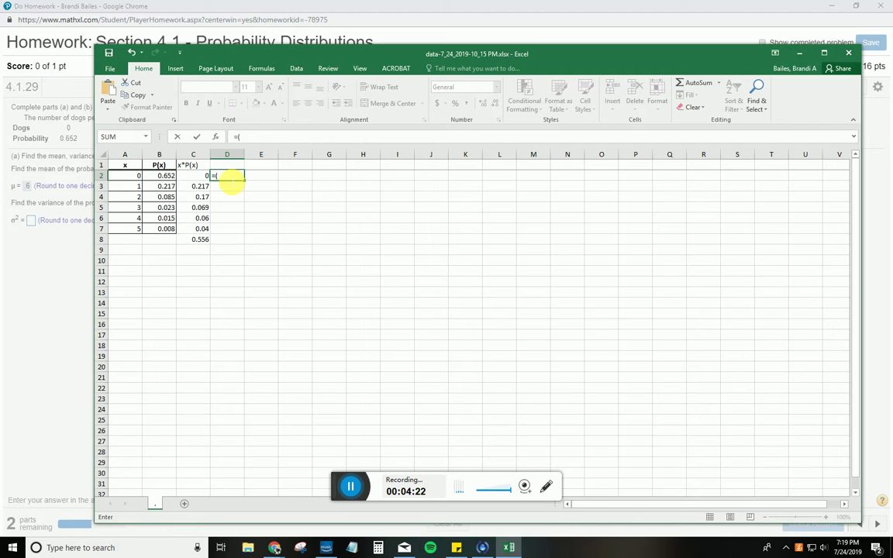
text(()
click(133, 176)
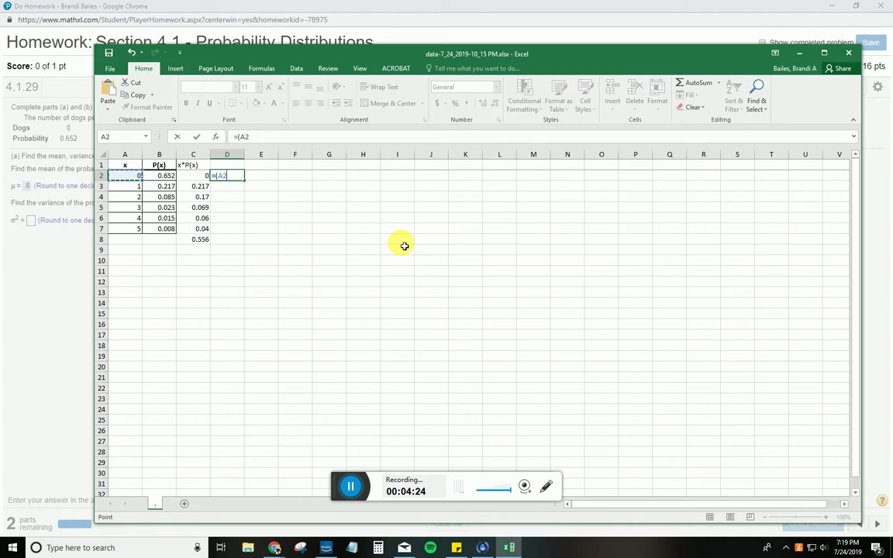
text(-)
click(203, 239)
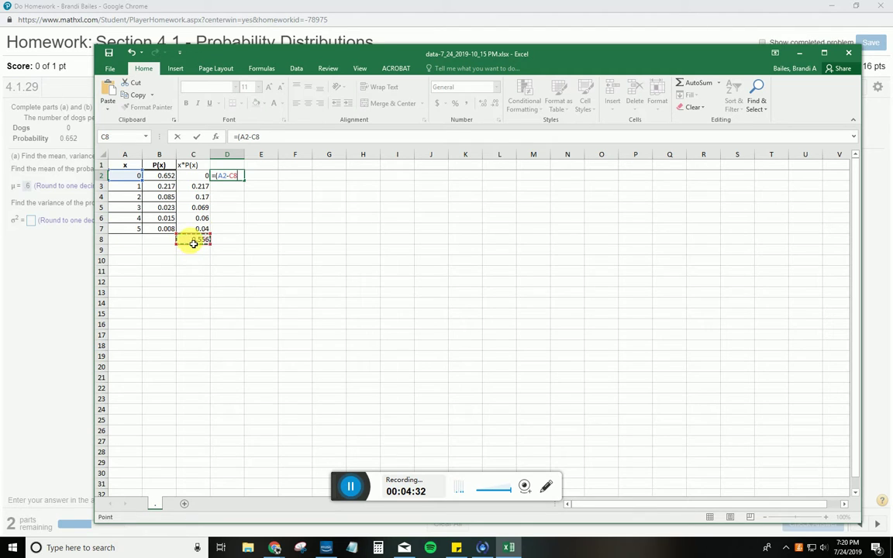
Move the workbook beside the example's variance formula, complete D2 as =(A2-$C$8)^2*B2 and fill it through D7
drag(304, 49, 708, 104)
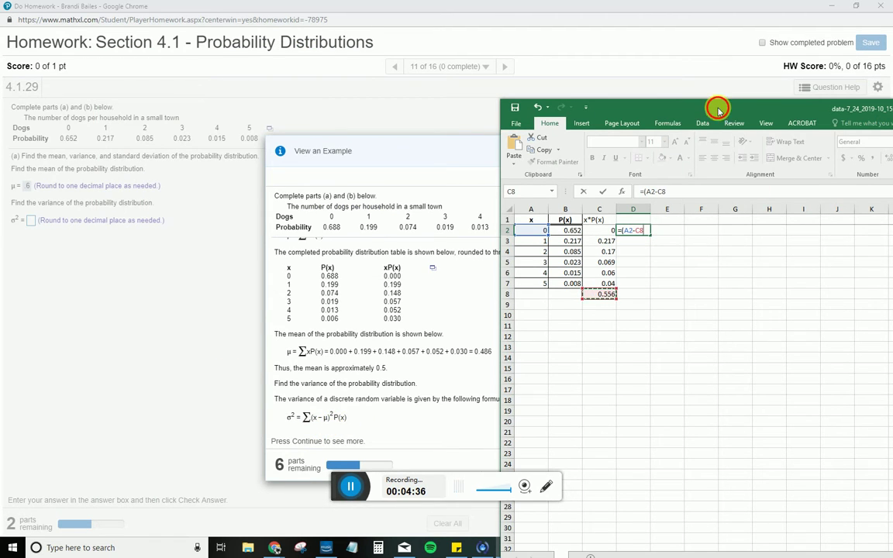
drag(749, 110, 678, 111)
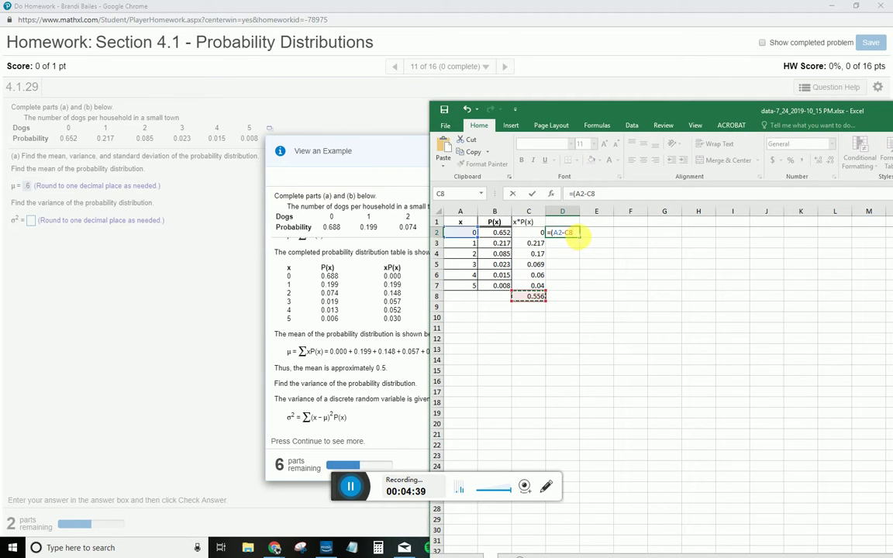
key(F2)
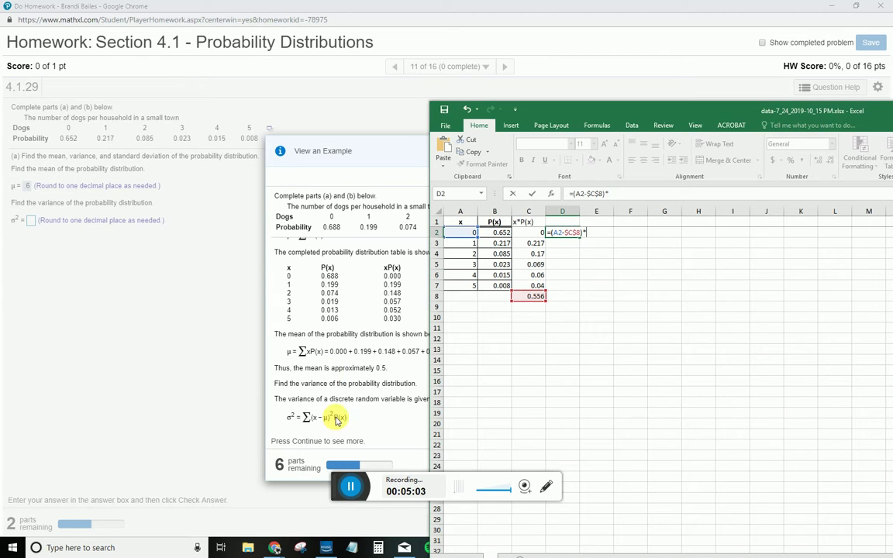
click(530, 234)
click(502, 233)
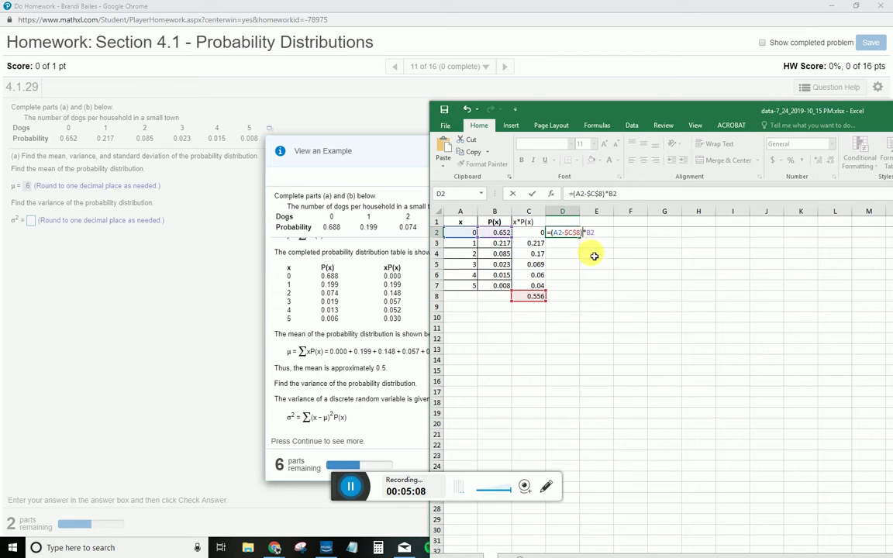
text(^2)
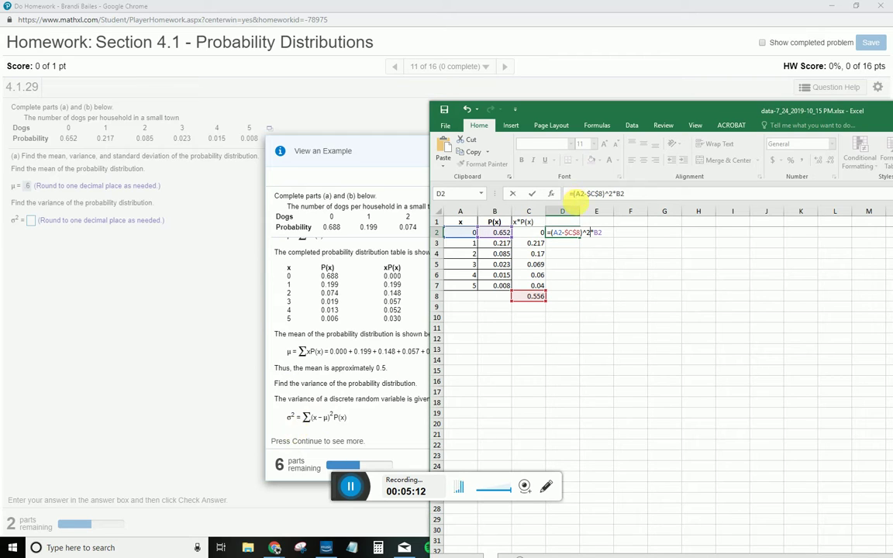
key(Return)
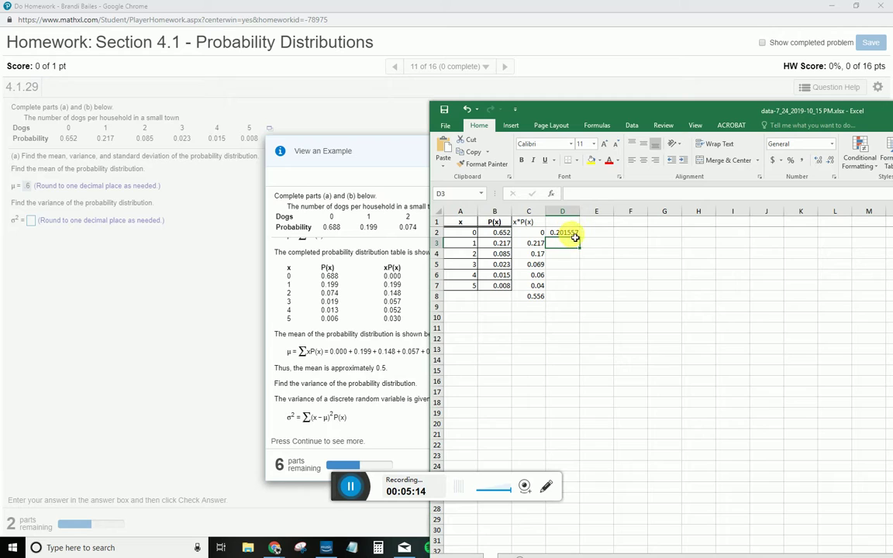
click(568, 233)
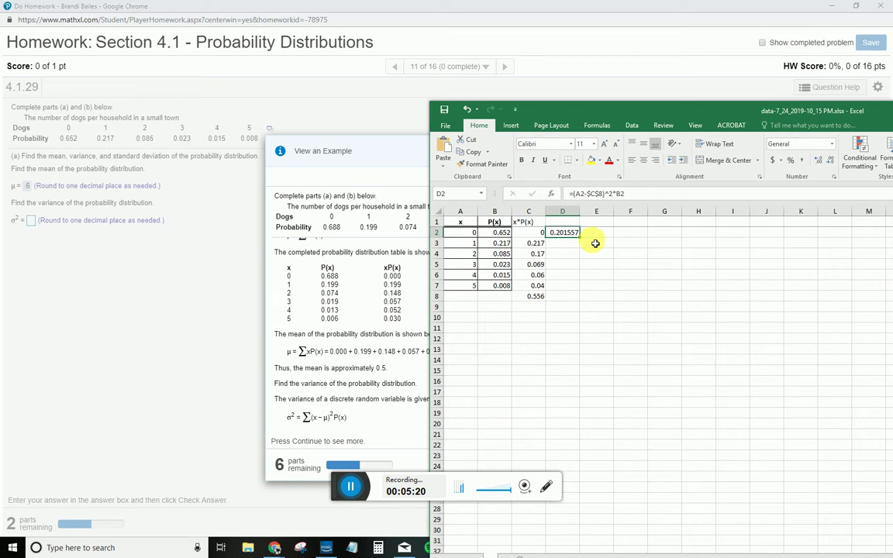
drag(582, 240, 581, 297)
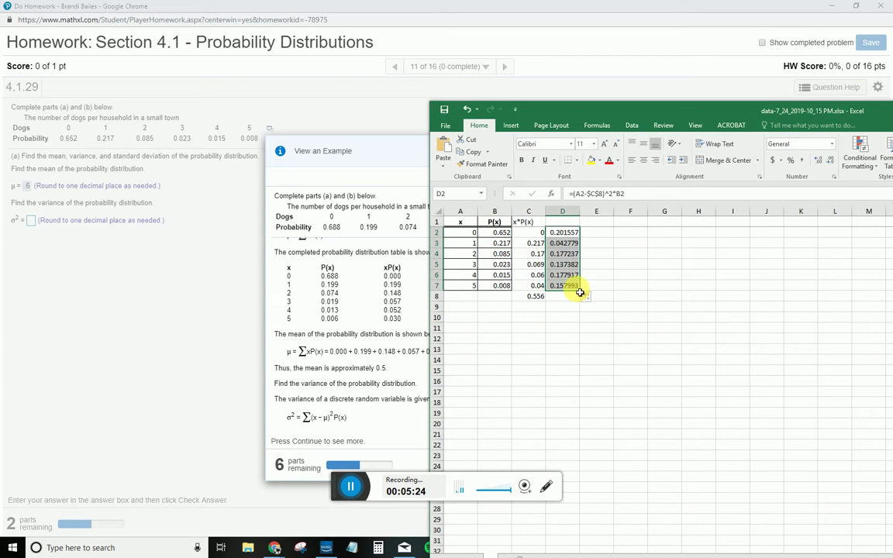
Total the squared-deviation products in D8 with =SUM(D2:D7) to get the variance
click(570, 297)
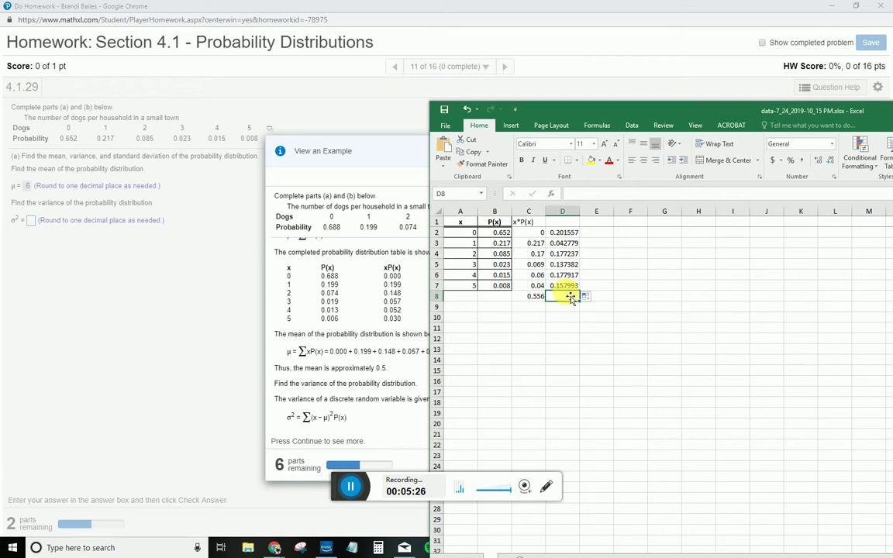
text(=()
key(BackSpace)
text(sum)
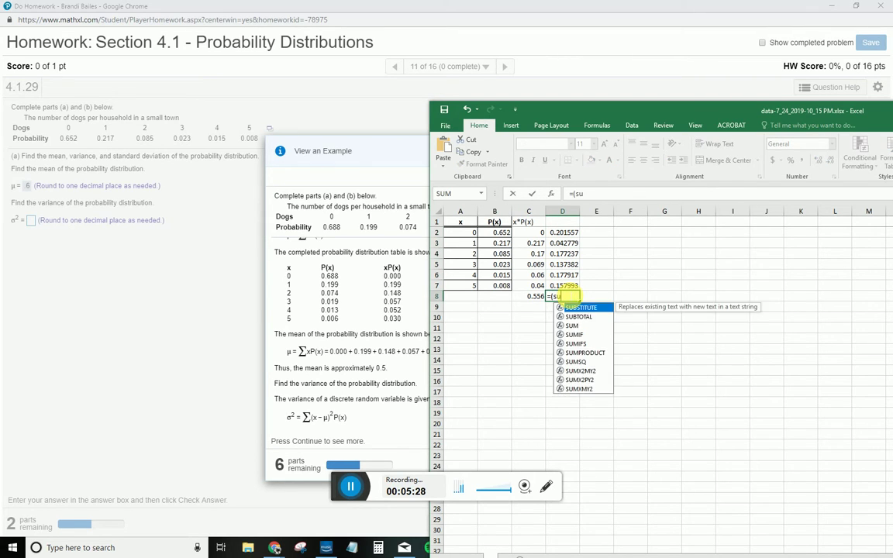
key(BackSpace)
key(BackSpace)
key(BackSpace)
text(sum()
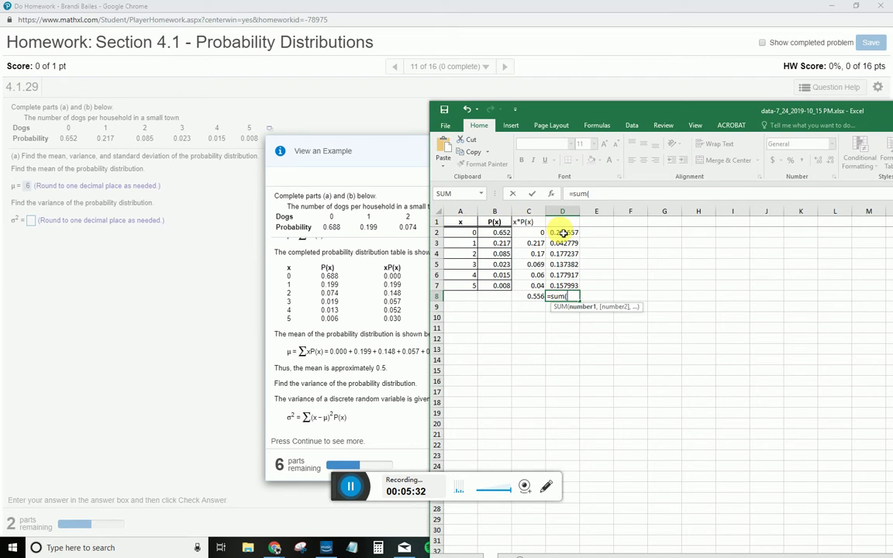
drag(563, 233, 568, 286)
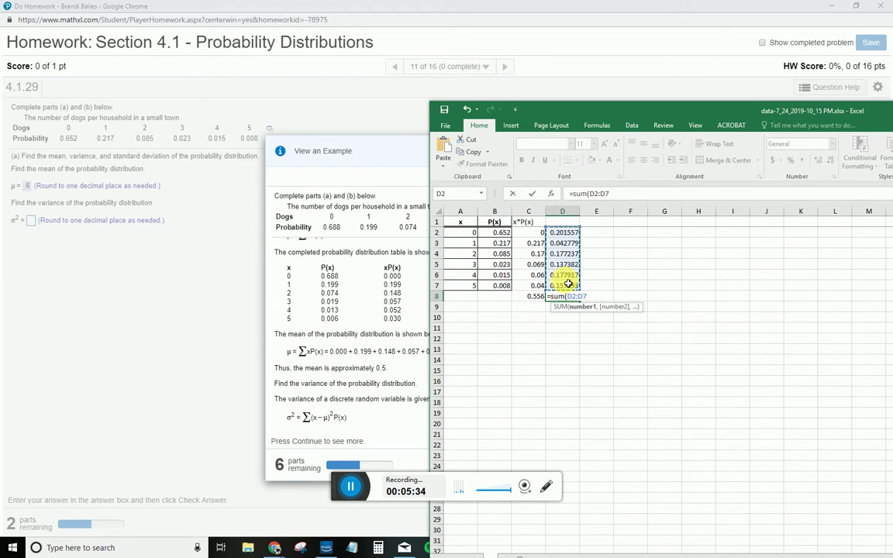
key(Return)
click(566, 295)
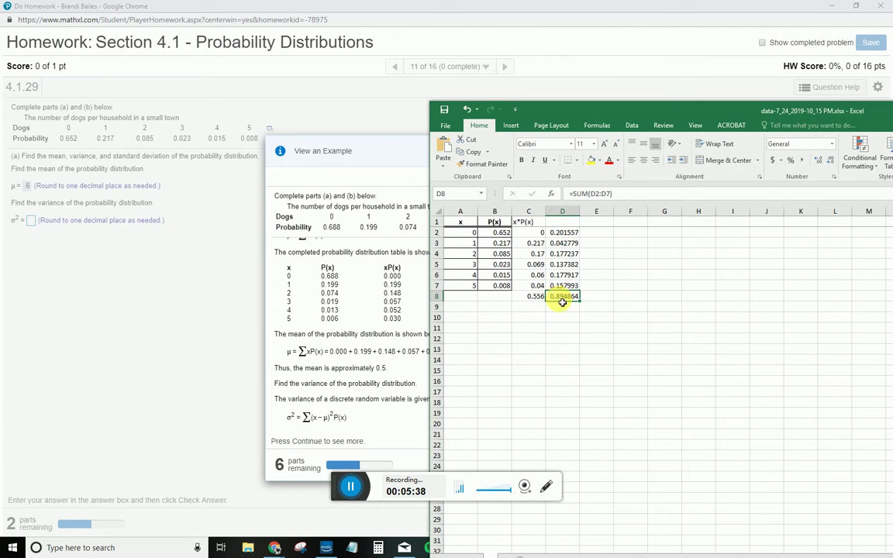
Switch to the homework page, close the worked example, and submit .9 as the variance of the probability distribution
click(43, 213)
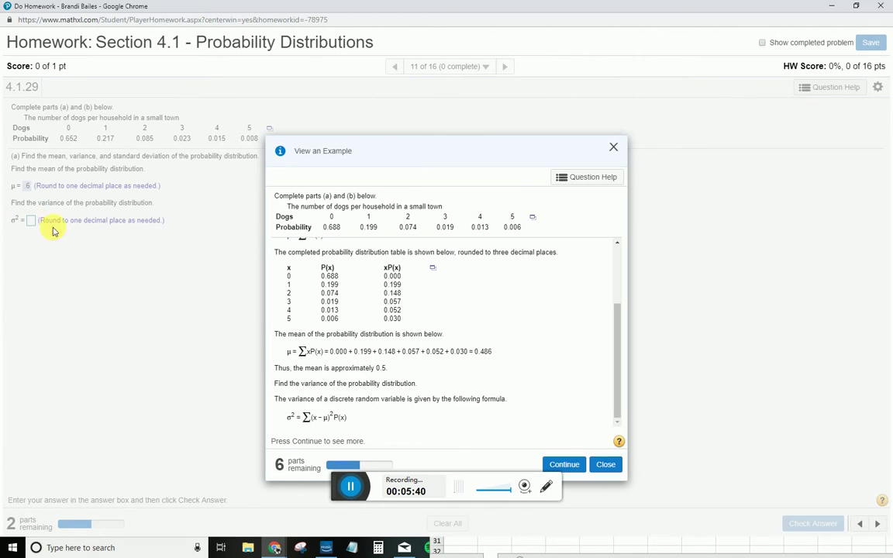
click(605, 463)
click(31, 220)
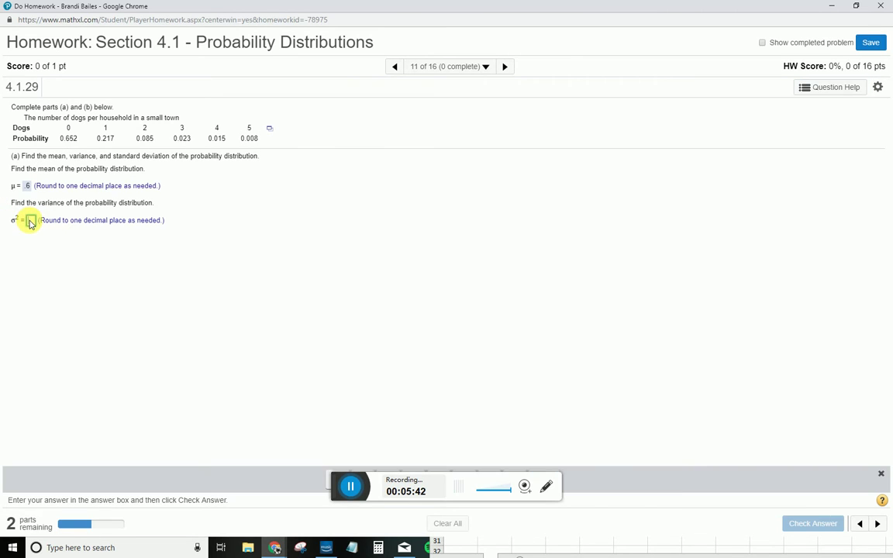
text(9)
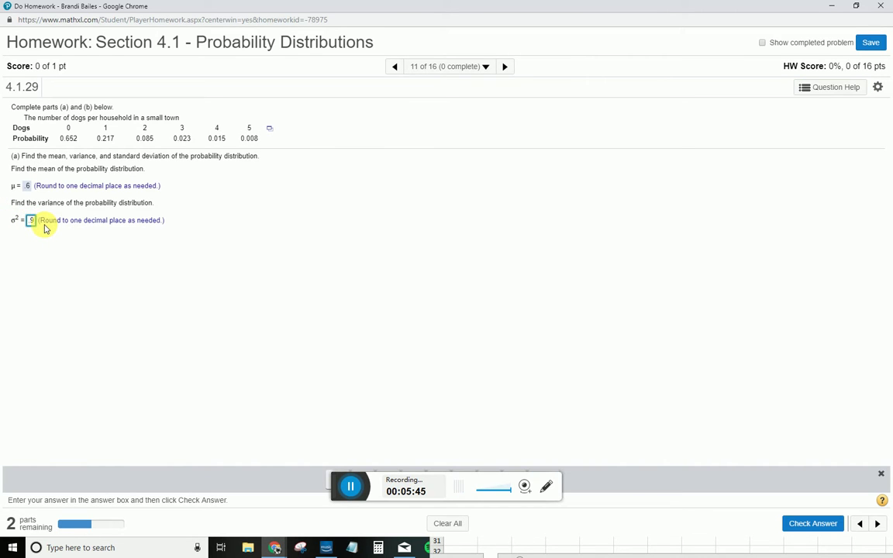
key(Return)
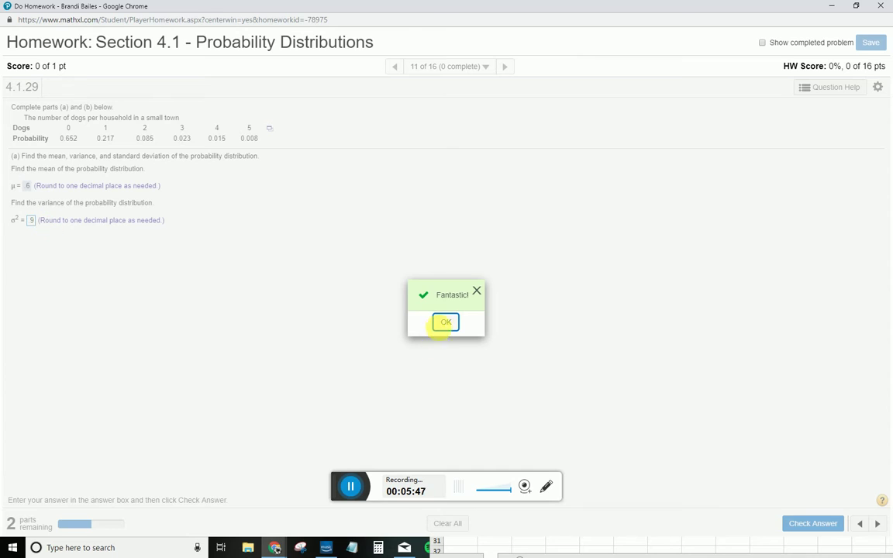
click(442, 324)
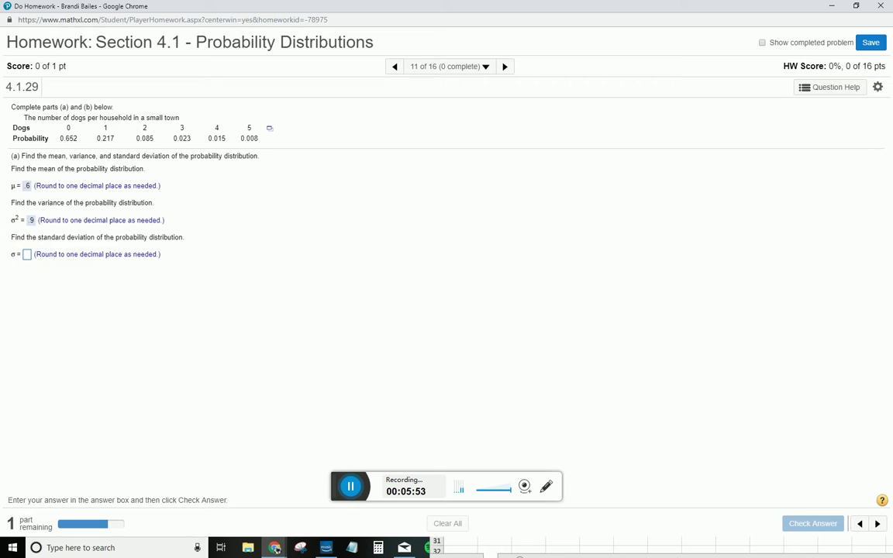
Switch back to the Excel workbook and calculate the standard deviation in C11 with =SQRT(D8)
key(alt+Tab)
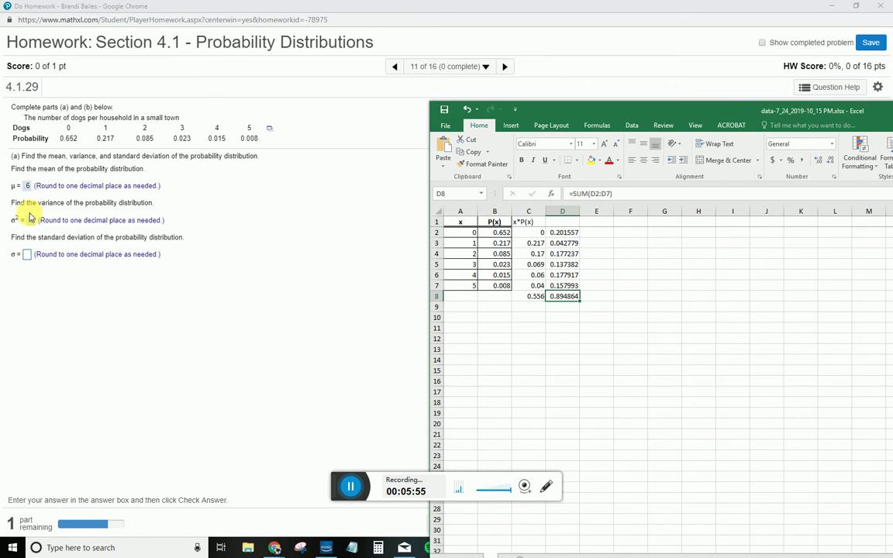
click(529, 332)
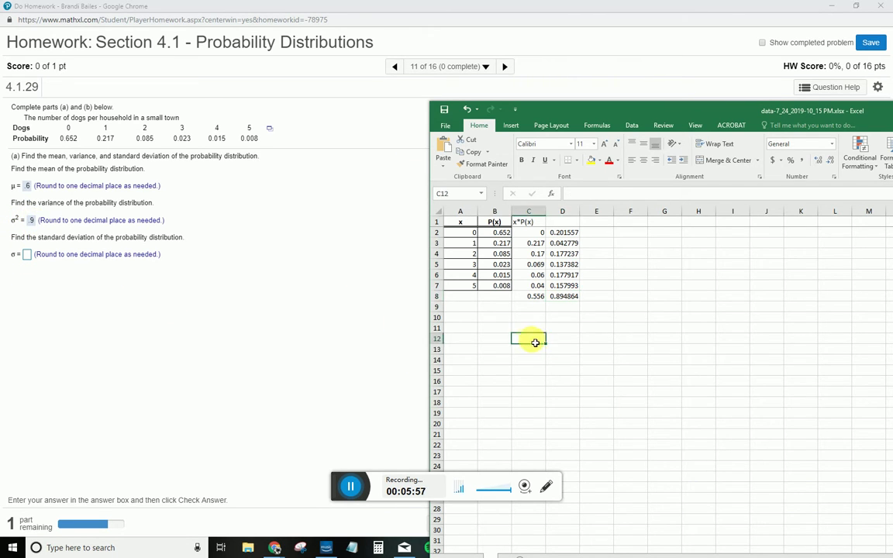
text(=)
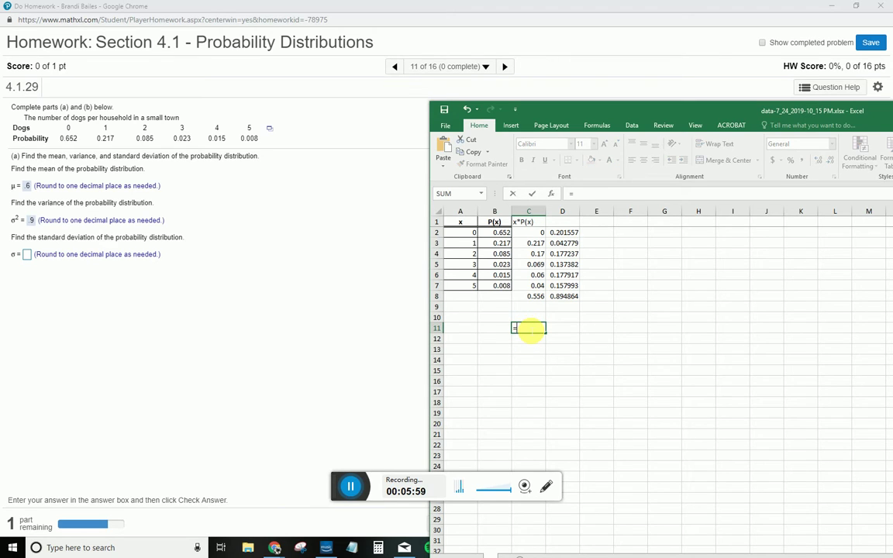
text(sr)
key(BackSpace)
text(q)
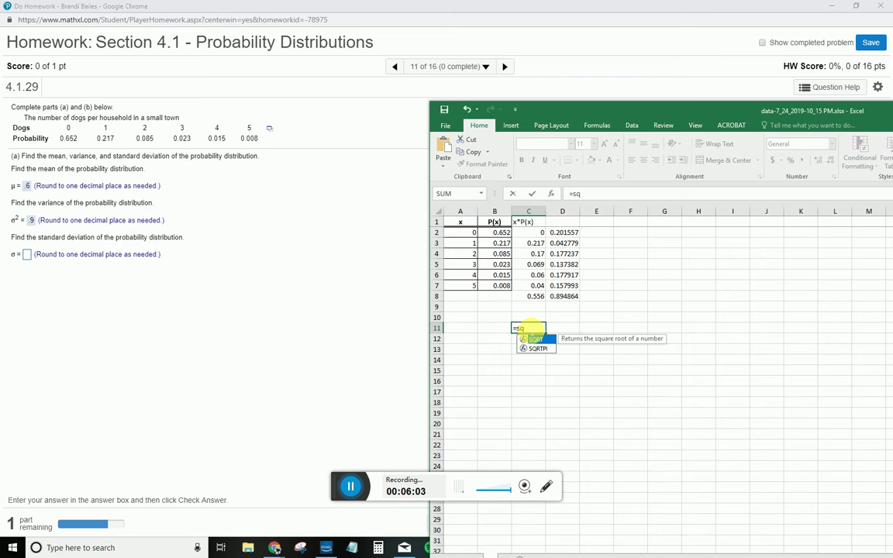
text(rt()
click(567, 296)
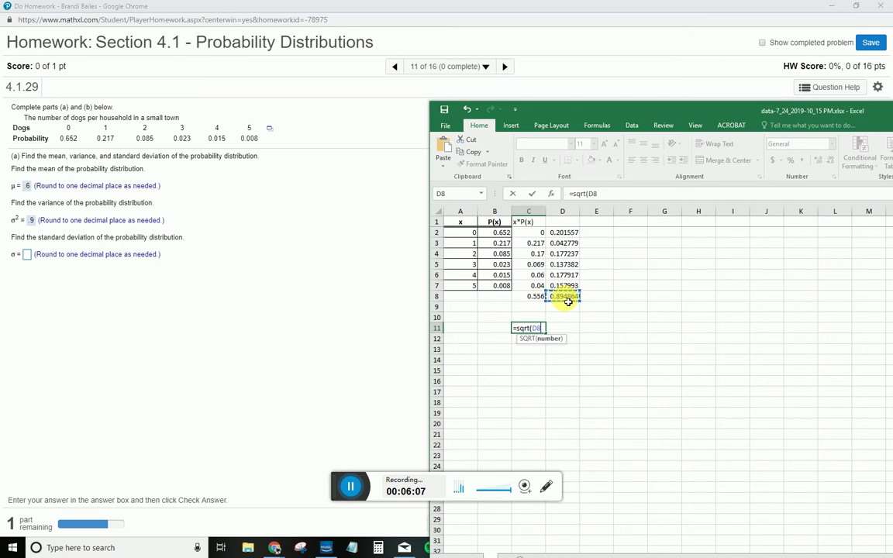
key(Return)
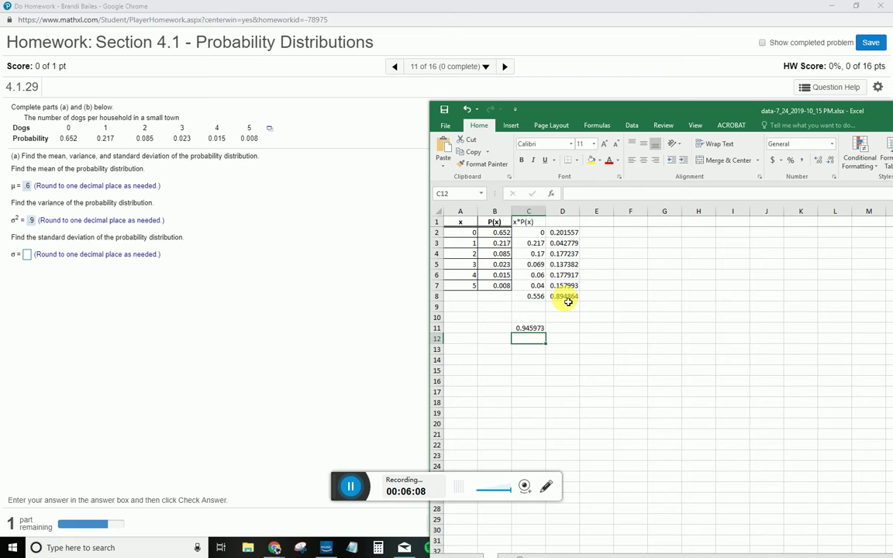
click(527, 330)
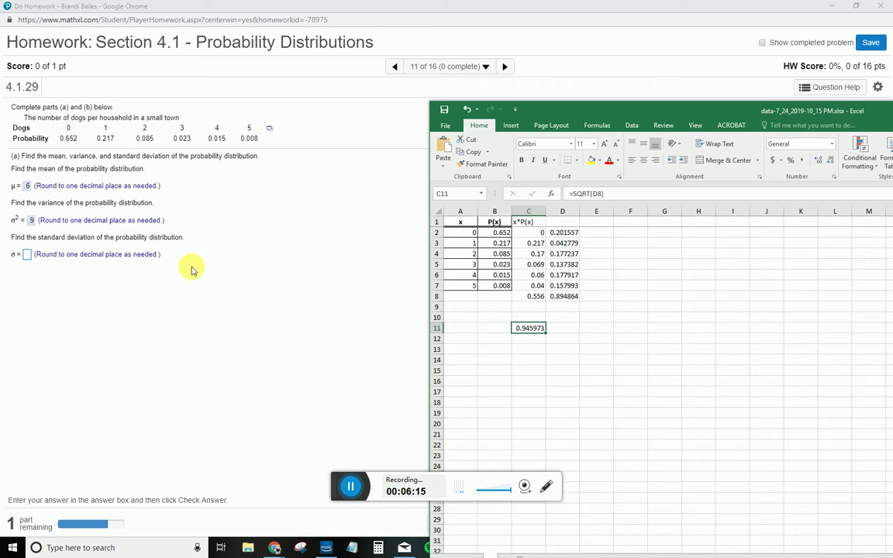
Return to the homework page and submit .9 as the standard deviation of the probability distribution
click(28, 255)
text(9)
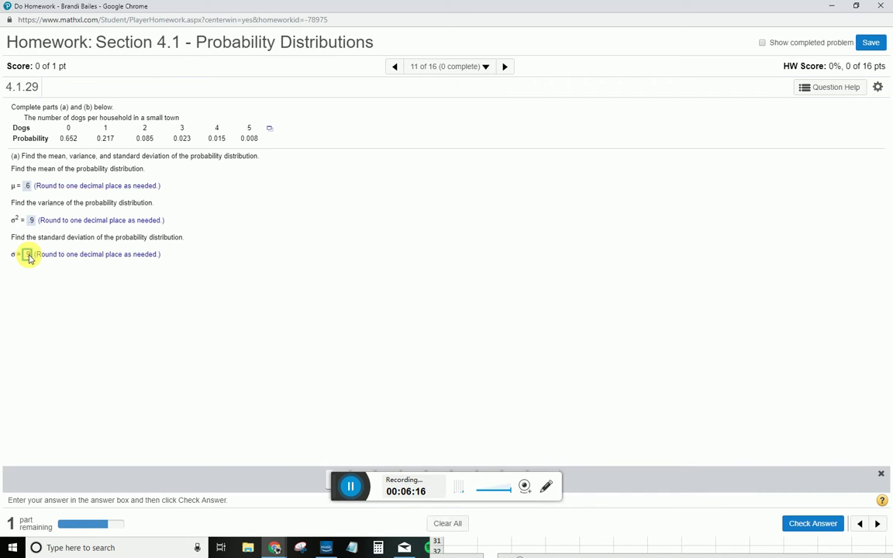
key(Return)
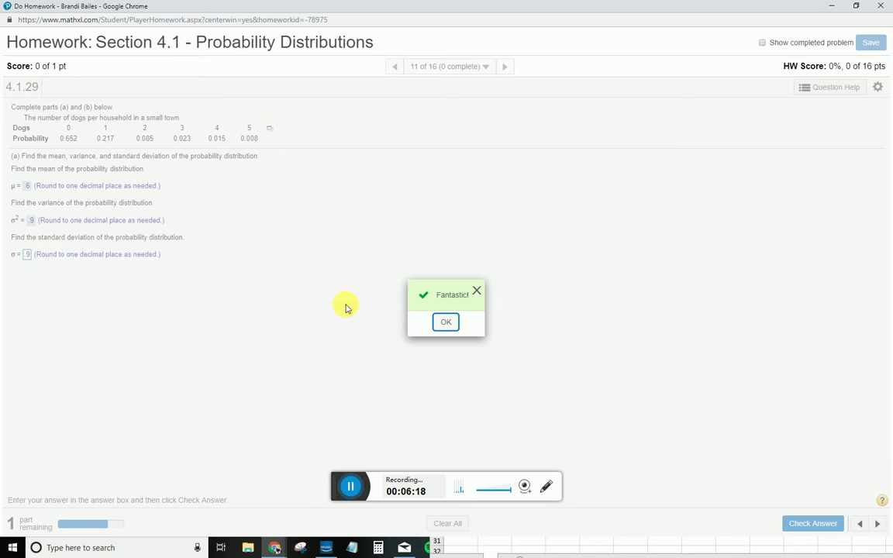
click(447, 322)
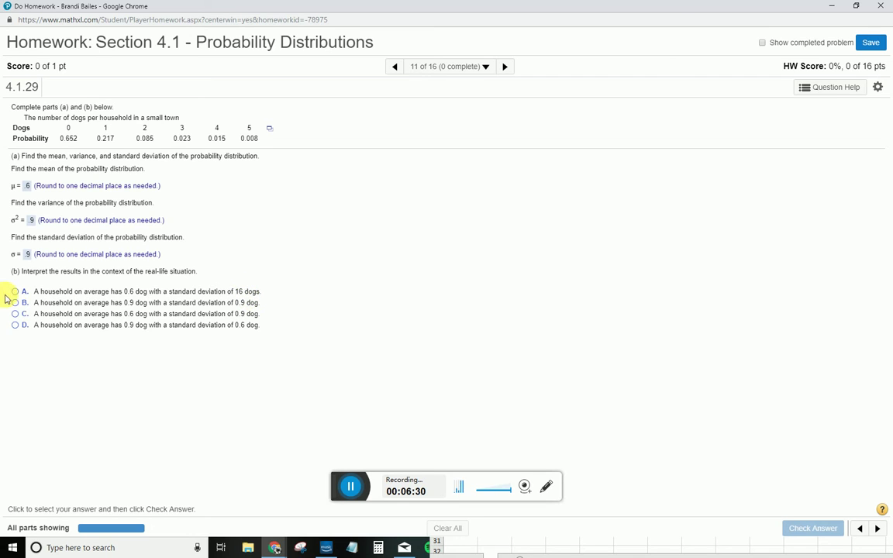
click(353, 489)
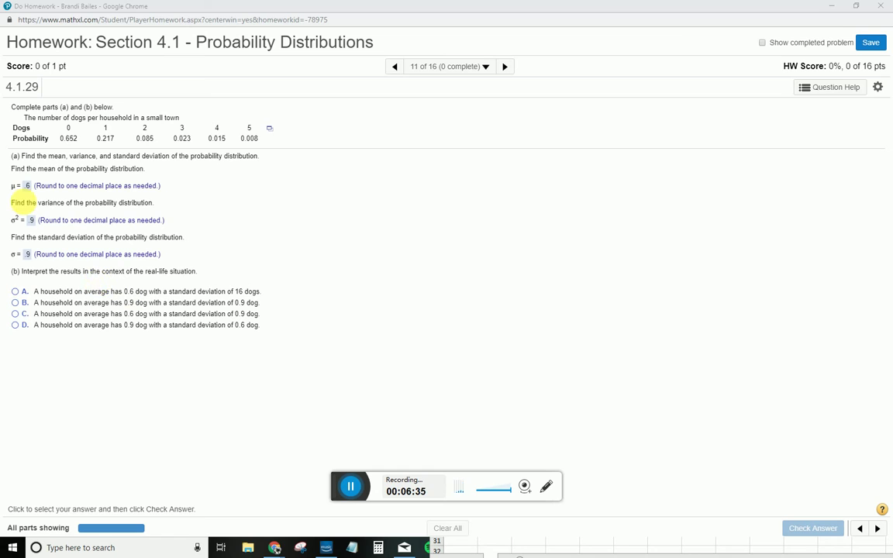
drag(88, 292, 161, 292)
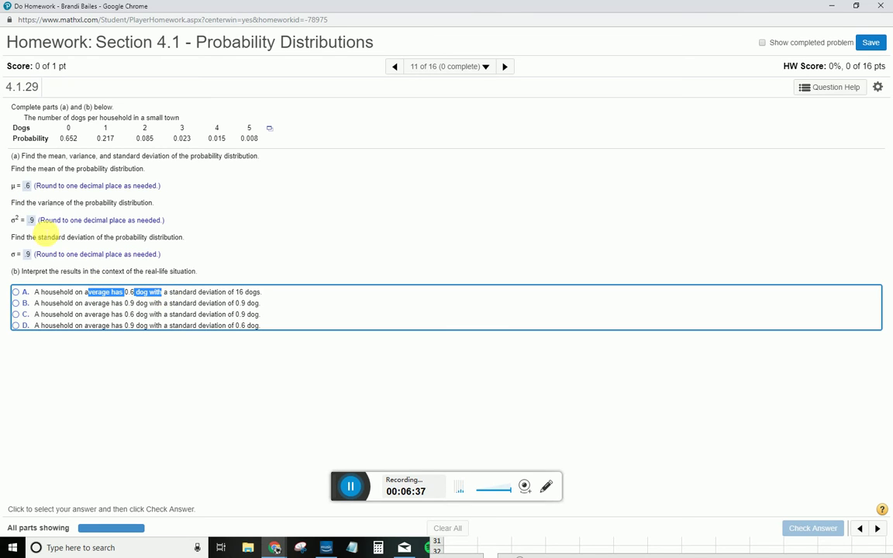
drag(31, 155, 142, 156)
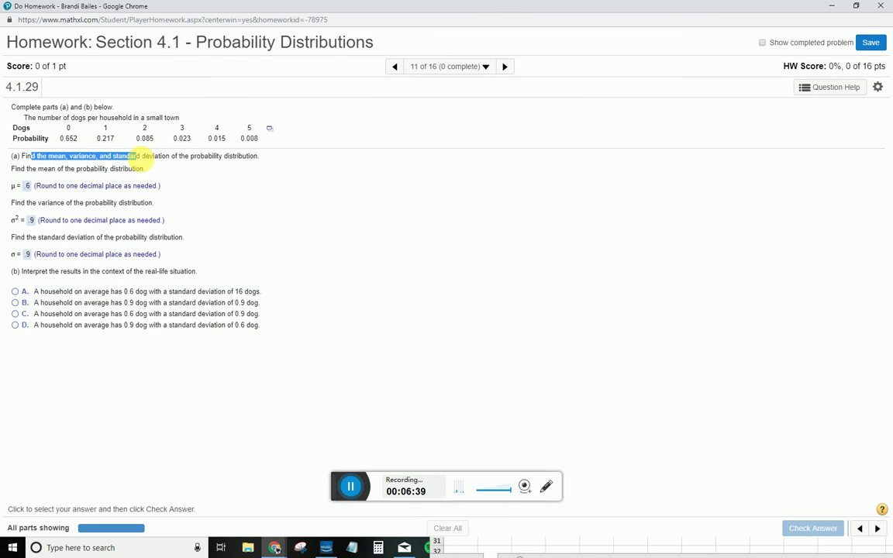
double_click(47, 168)
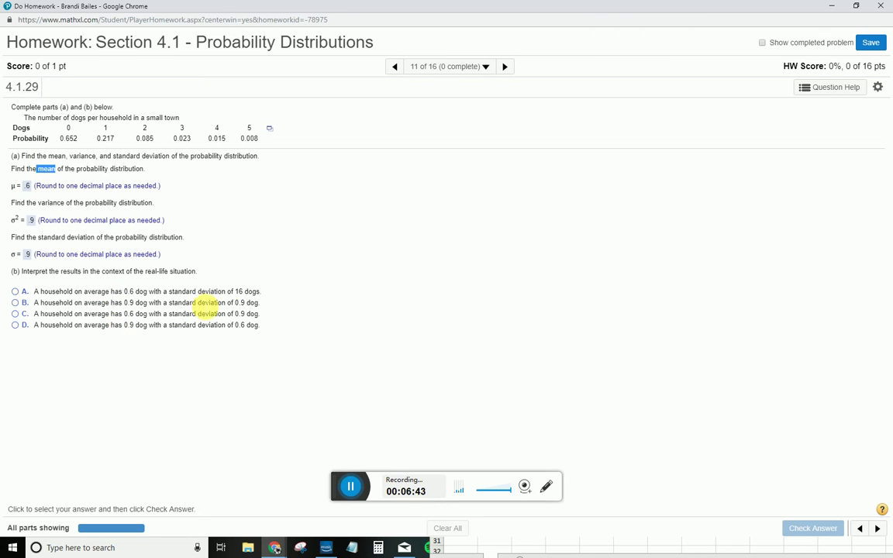
click(275, 296)
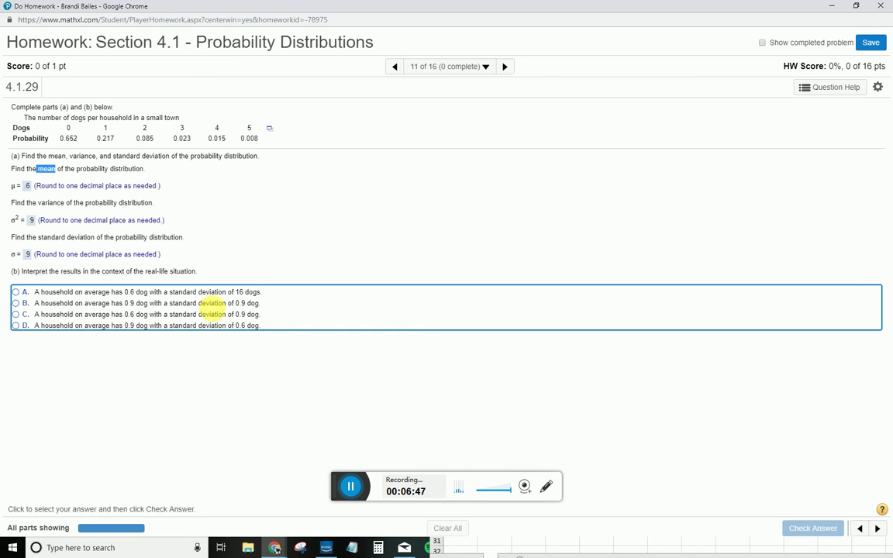
Answer part (b) with choice C, average 0.6 dog and standard deviation 0.9 dog, check it and go to the next question
click(16, 314)
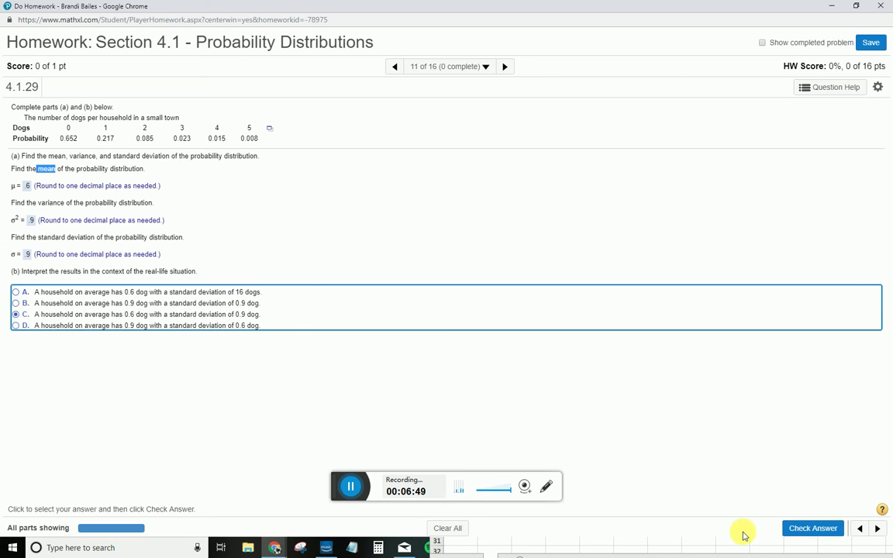
click(794, 527)
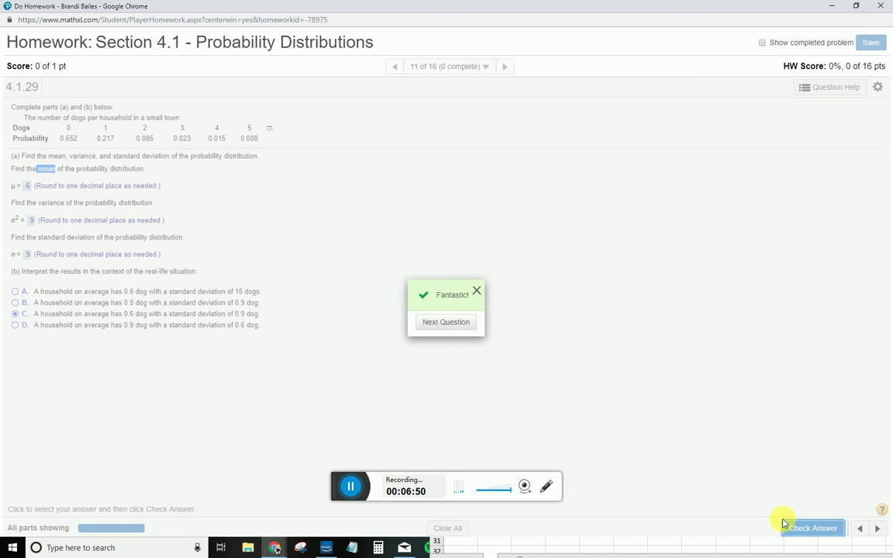
click(444, 330)
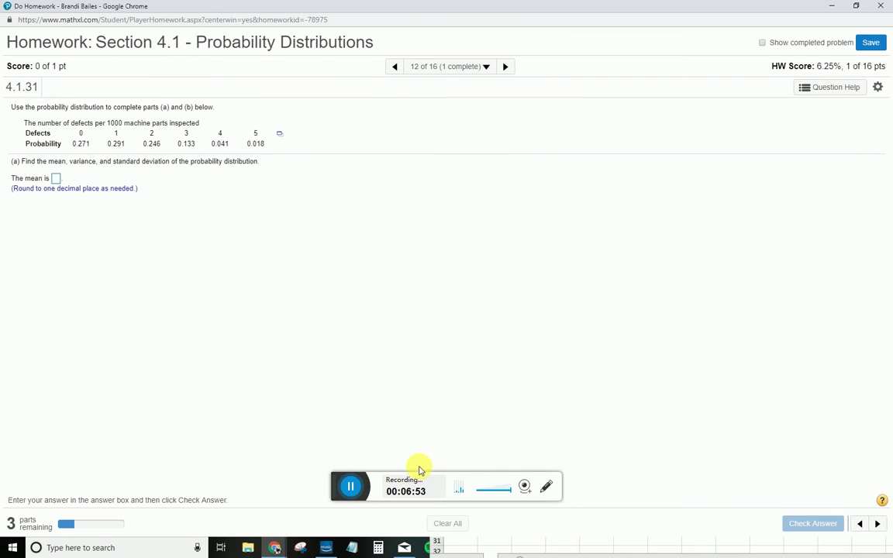